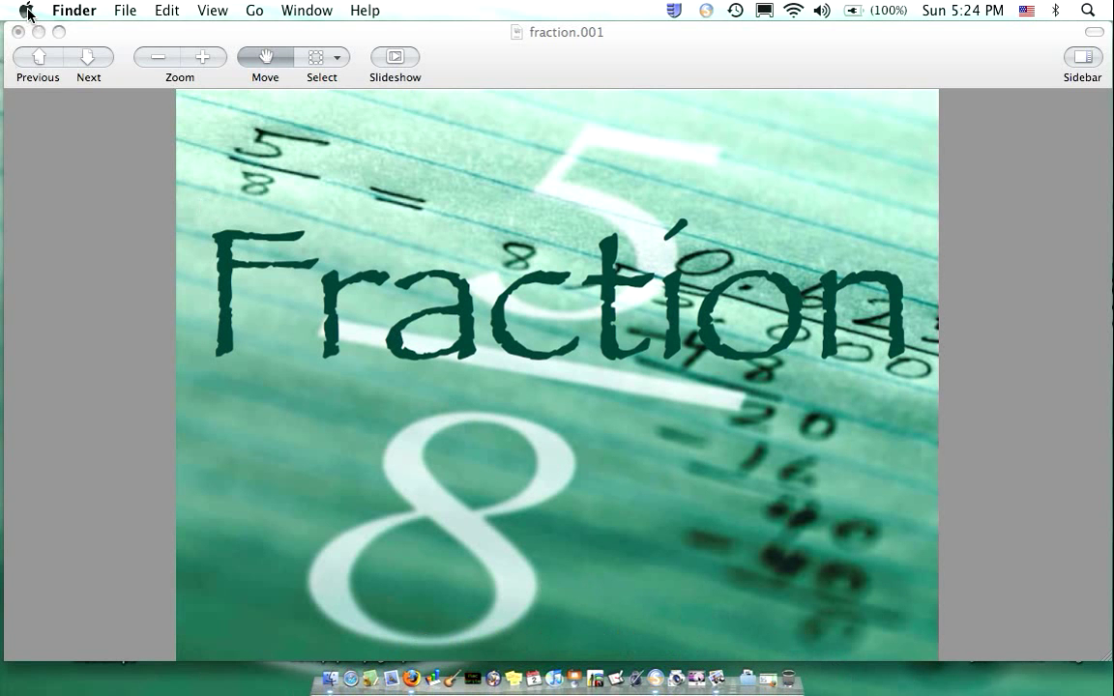
Step: Open System Preferences, then close the Sound preferences pane
click(27, 10)
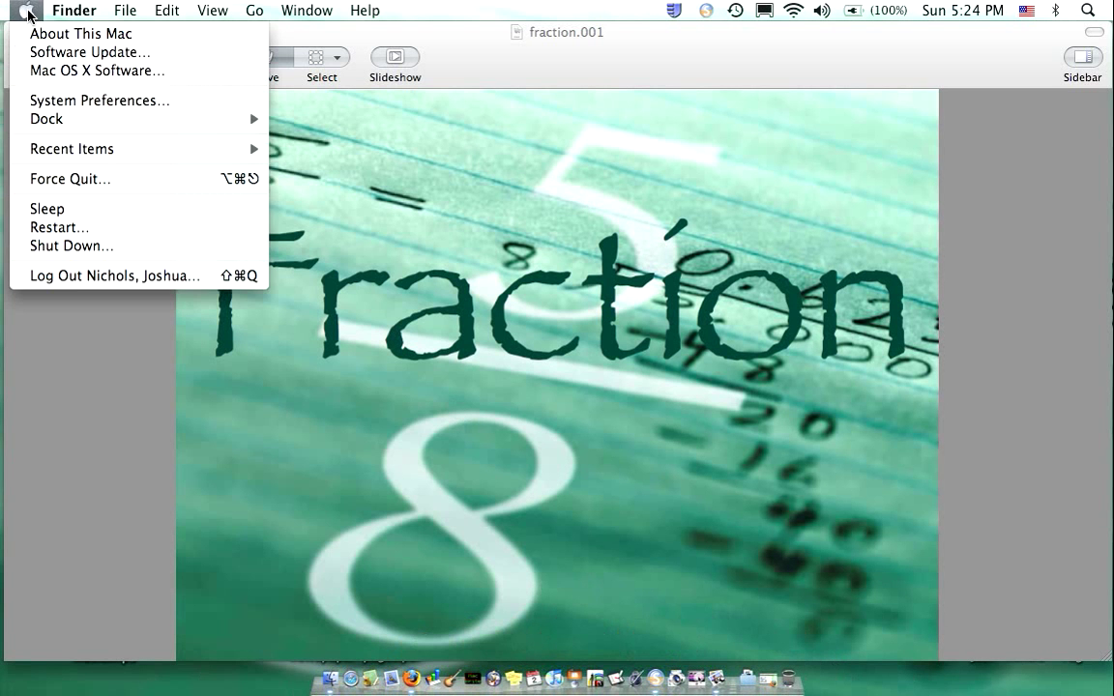
click(83, 111)
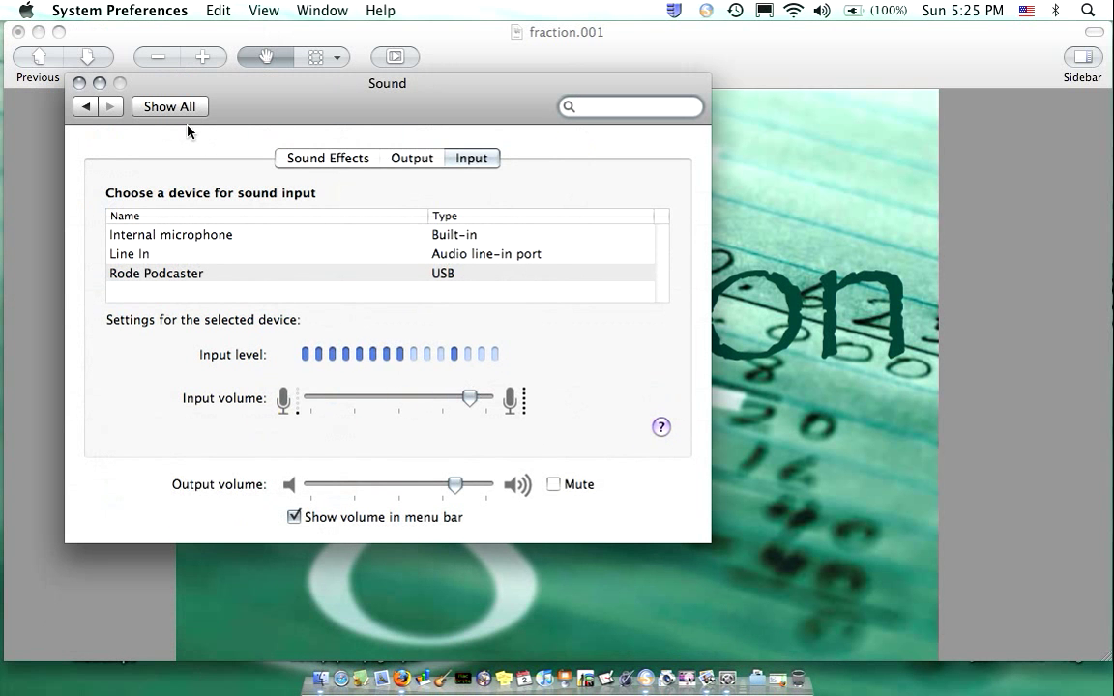
click(78, 85)
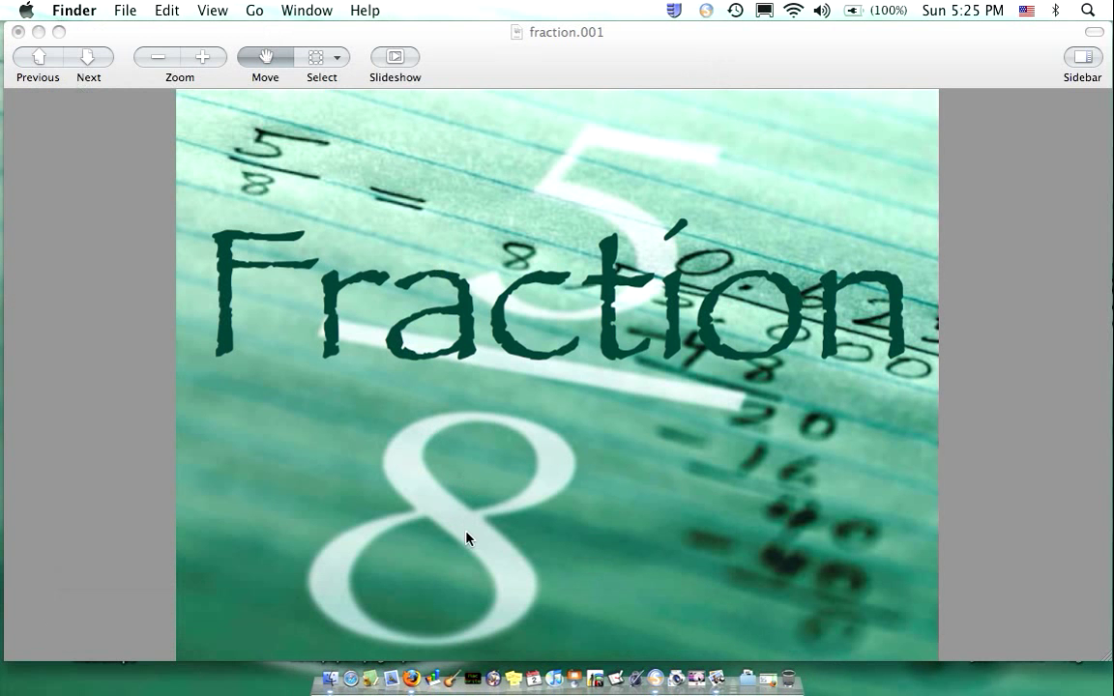
mouse_move(467, 536)
mouse_down()
mouse_move(460, 530)
mouse_move(453, 638)
mouse_up()
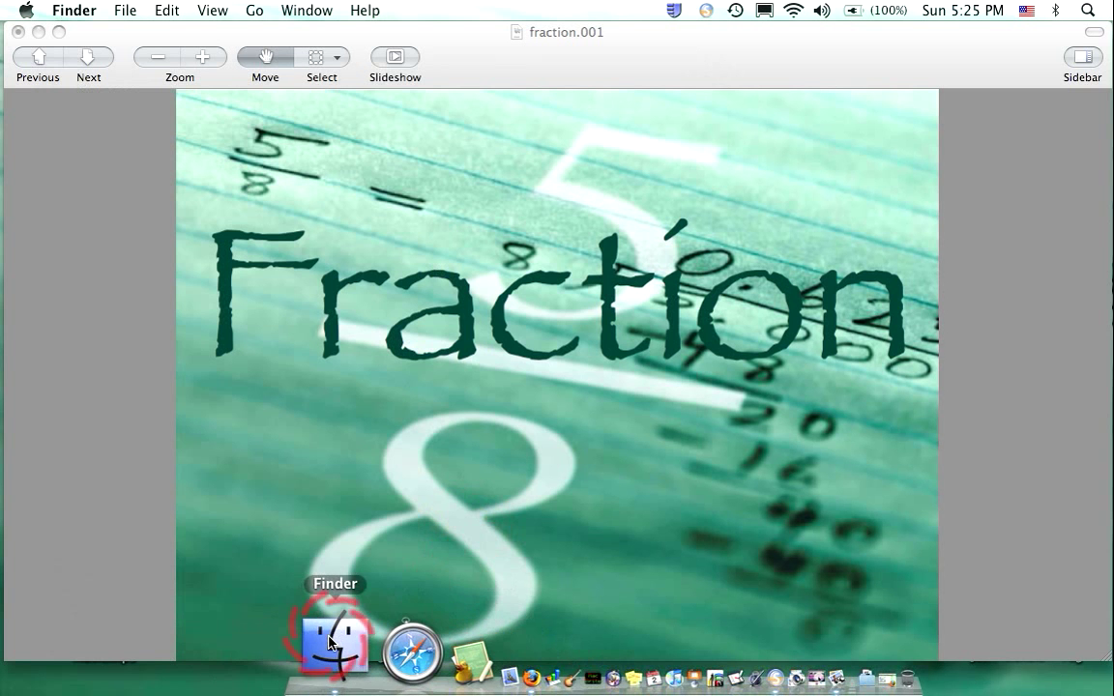
Step: Search the Mac for 'Garage' in Finder and launch GarageBand from the results
click(330, 642)
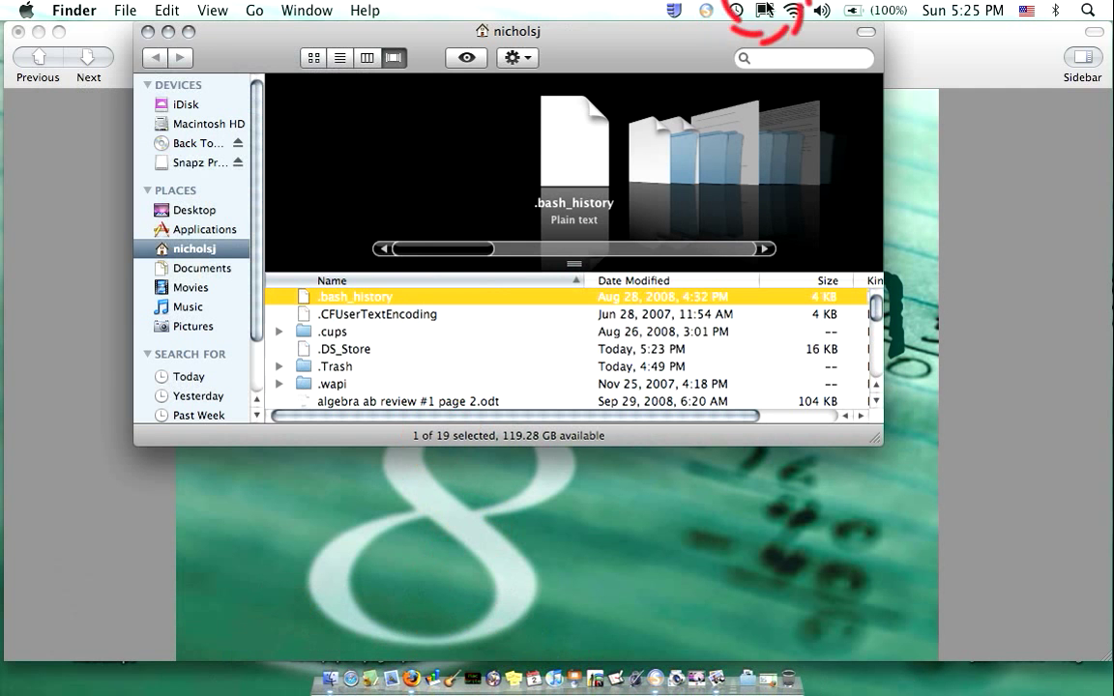
click(762, 58)
text(Garage)
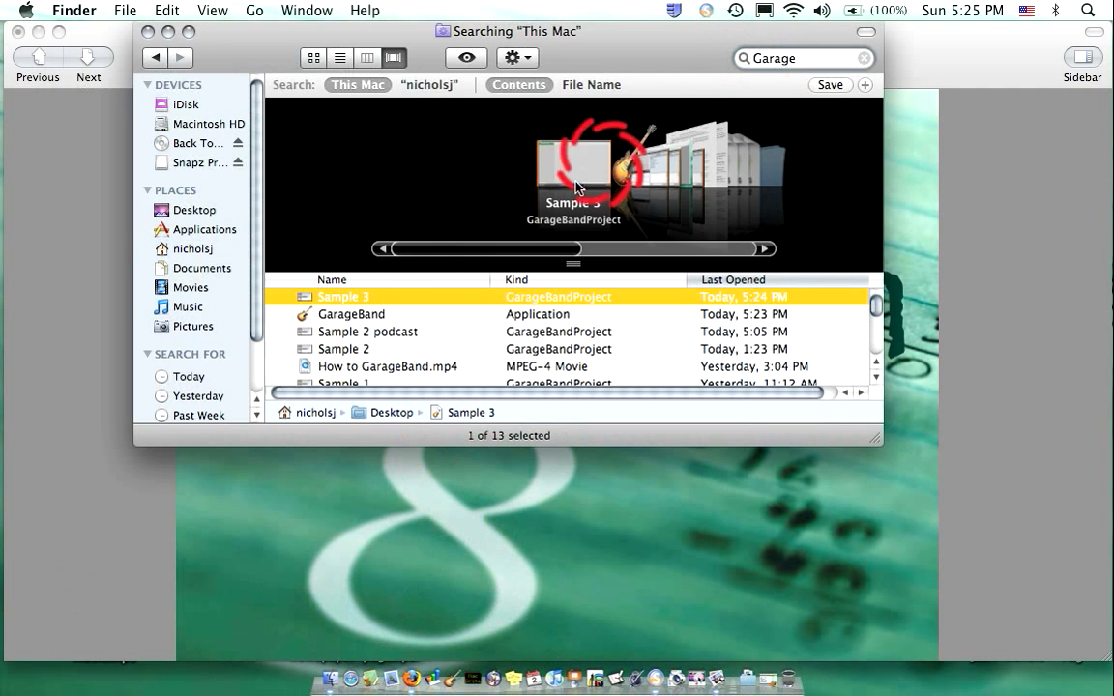
click(321, 320)
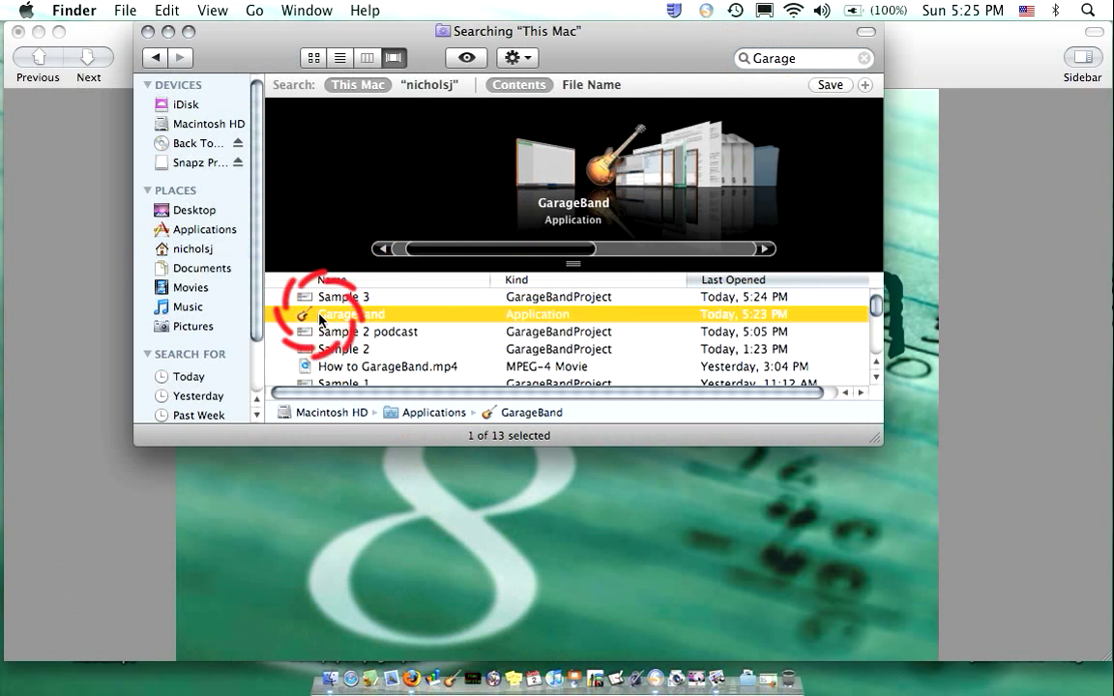
double_click(321, 319)
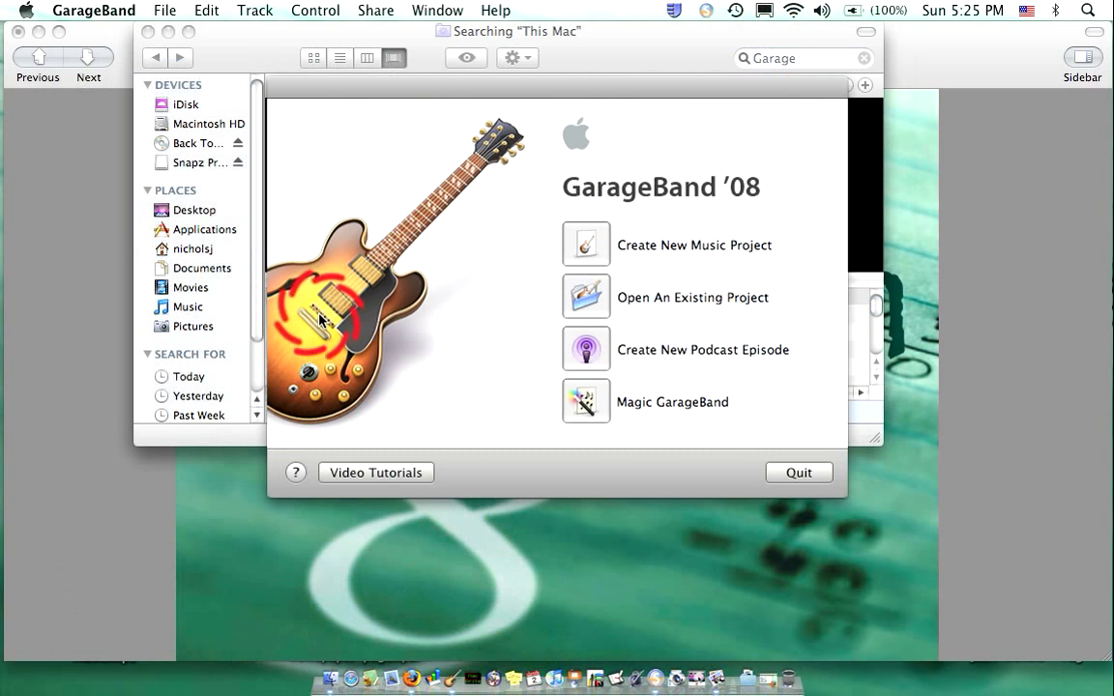
Step: Create a new podcast episode project named 'Sample', saved on the Desktop
click(590, 354)
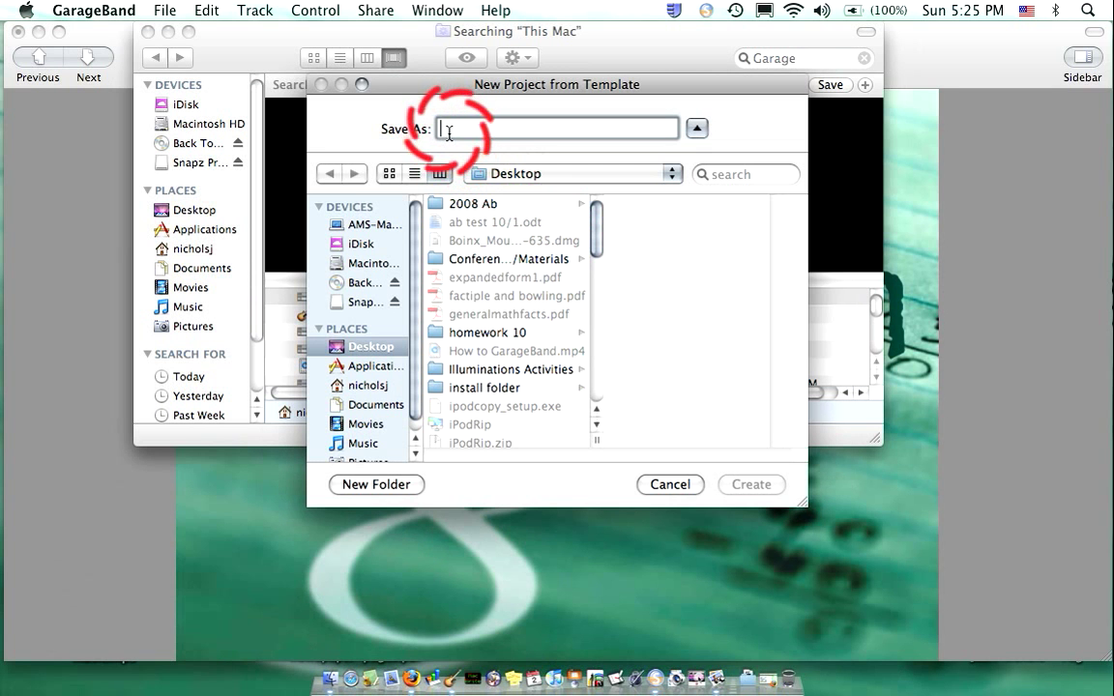
text(Sample)
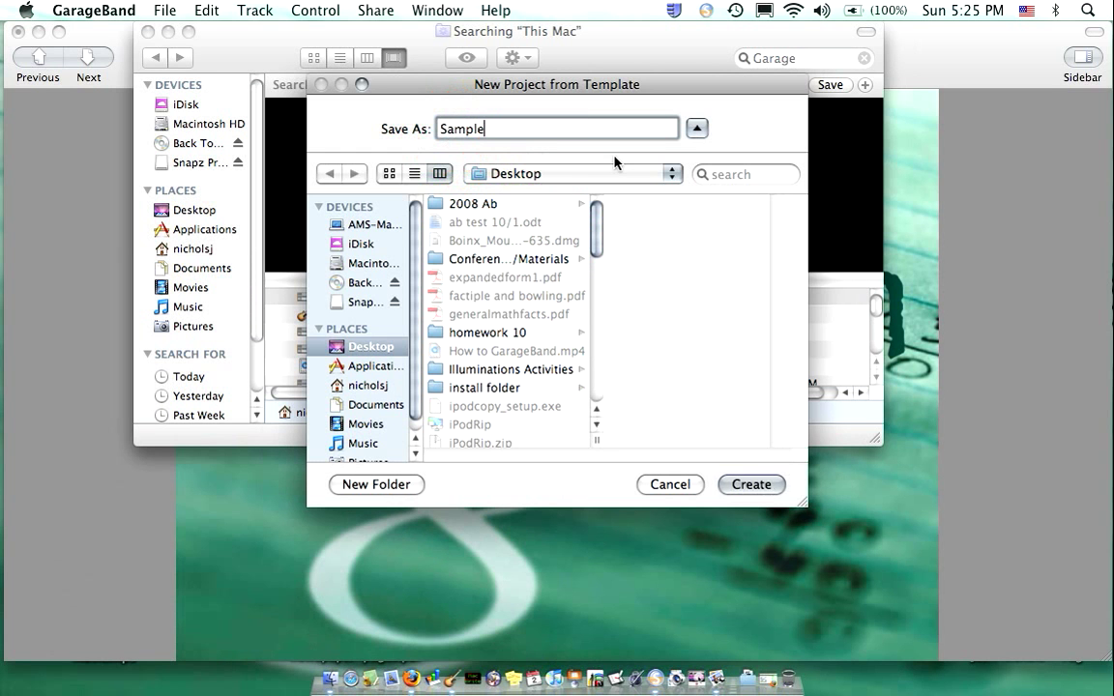
click(674, 174)
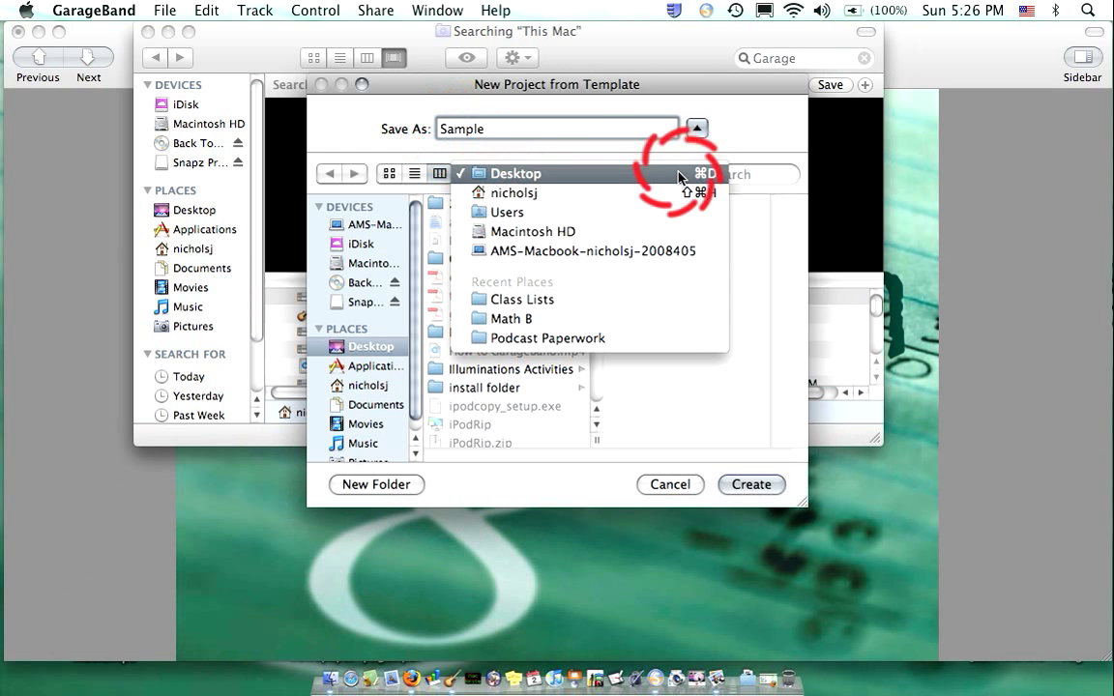
click(680, 177)
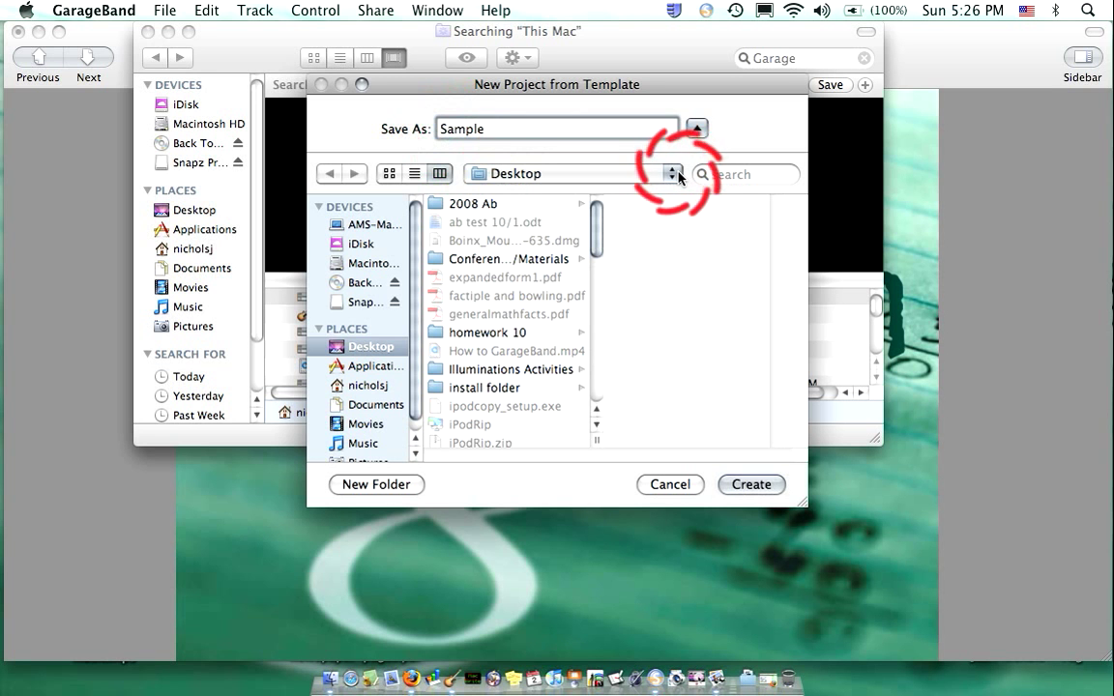
click(678, 175)
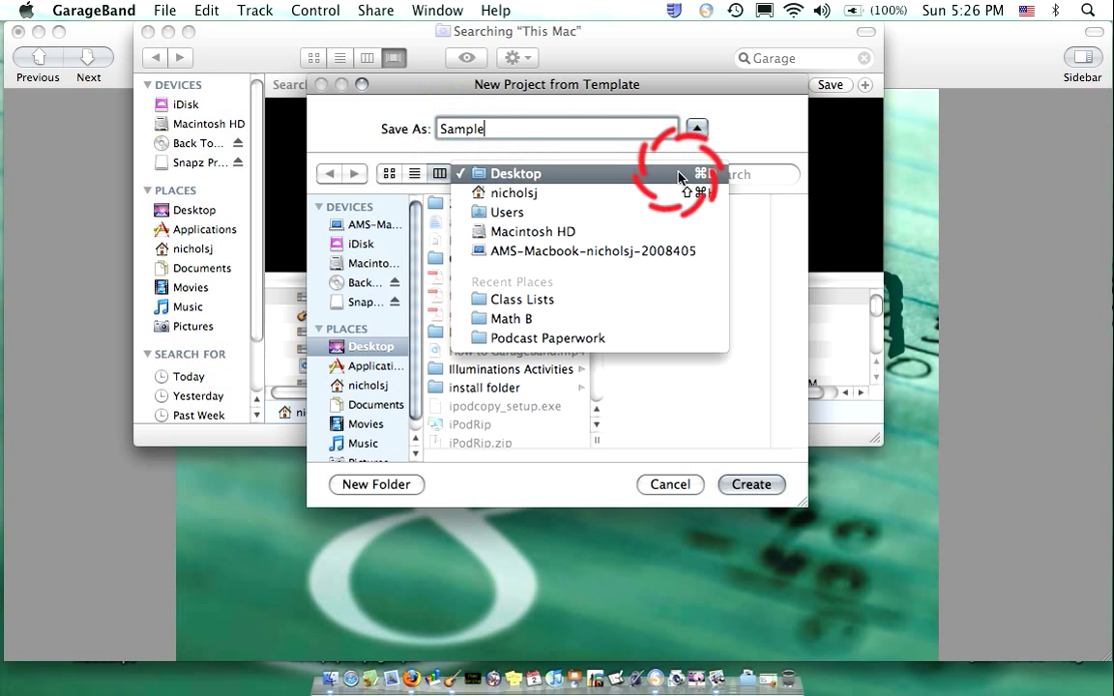
click(678, 175)
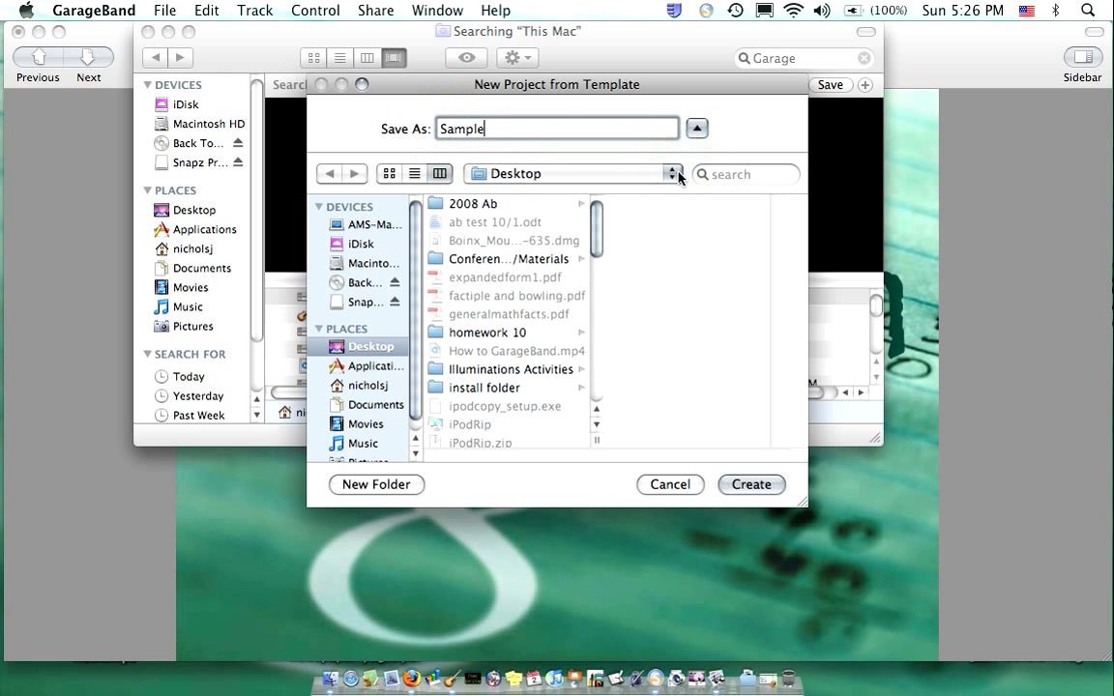
click(747, 486)
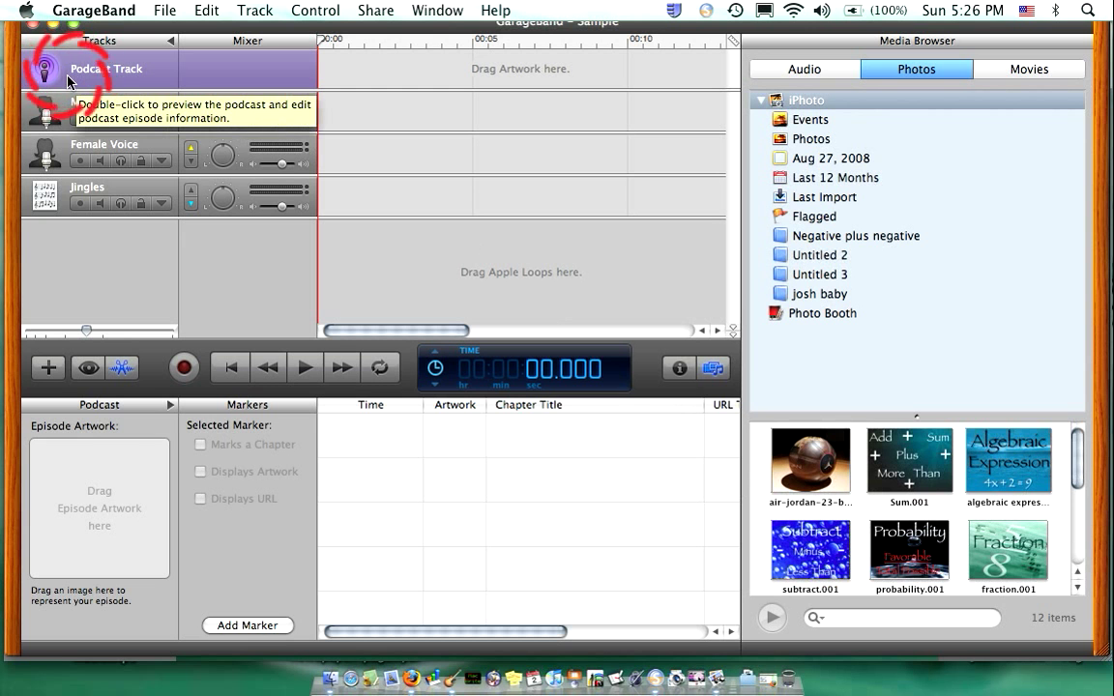
Step: Select the Male Voice, Female Voice and Jingles tracks in turn, finishing on Male Voice
click(64, 103)
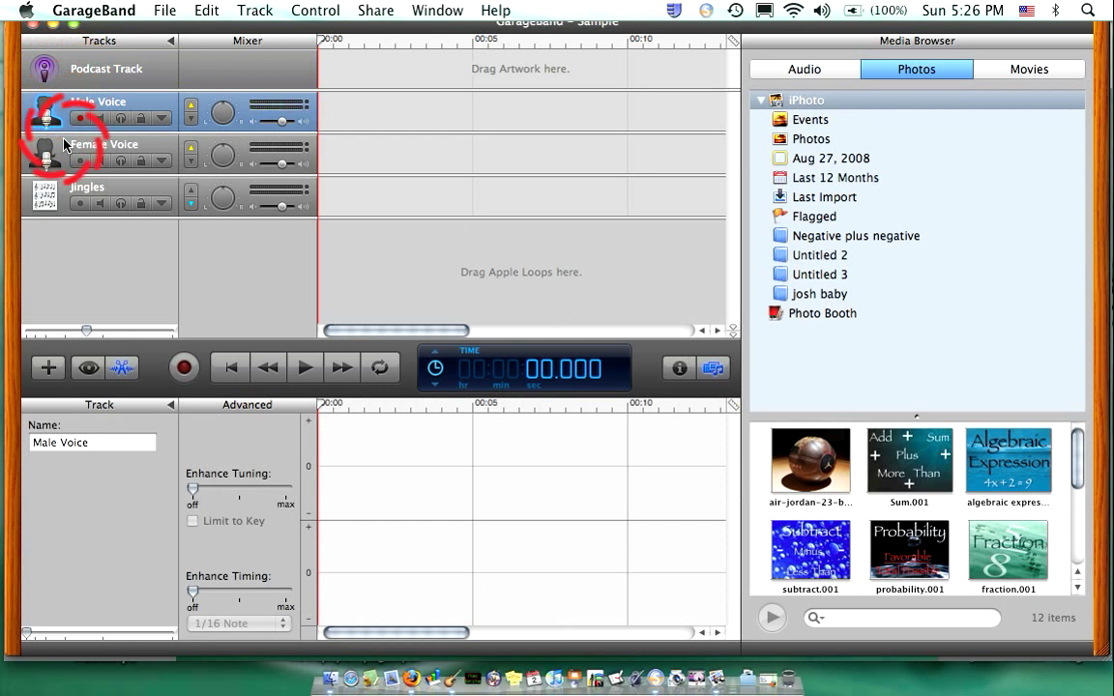
click(64, 145)
click(69, 190)
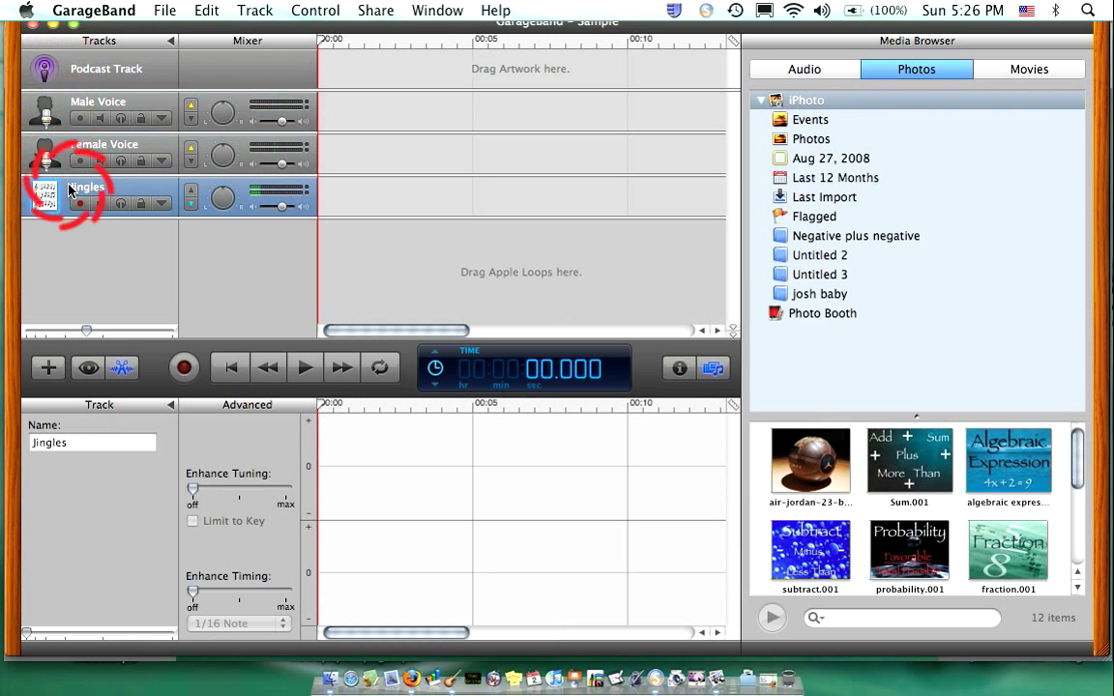
click(69, 103)
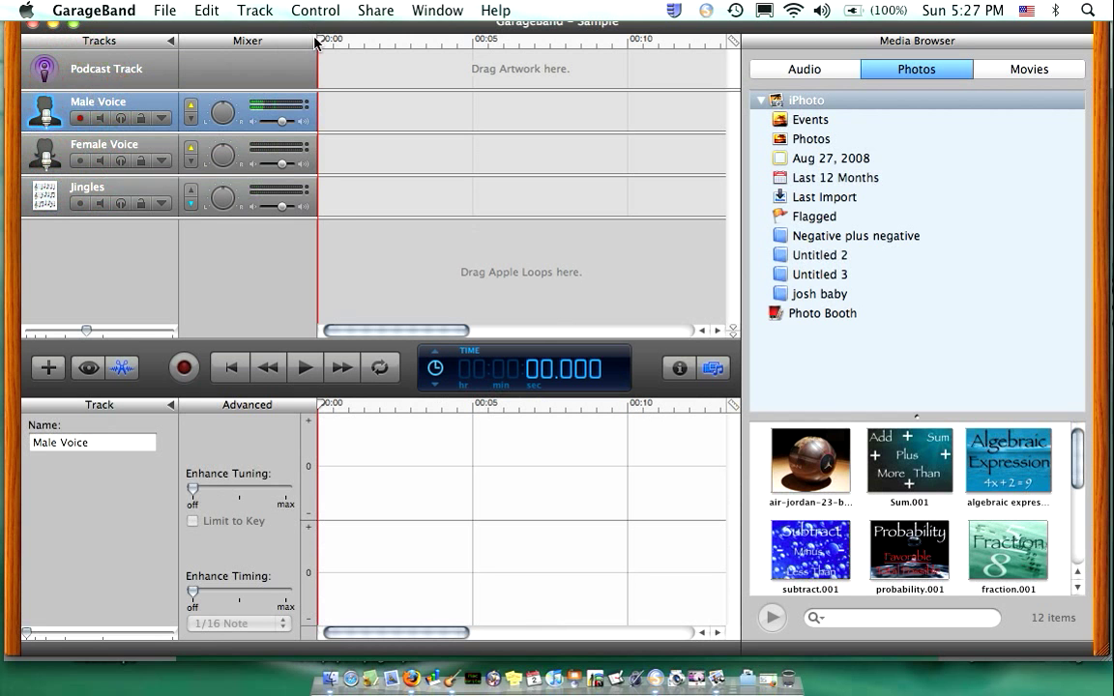
Step: Record a roughly five-second voice take on the Male Voice track
drag(320, 43, 474, 41)
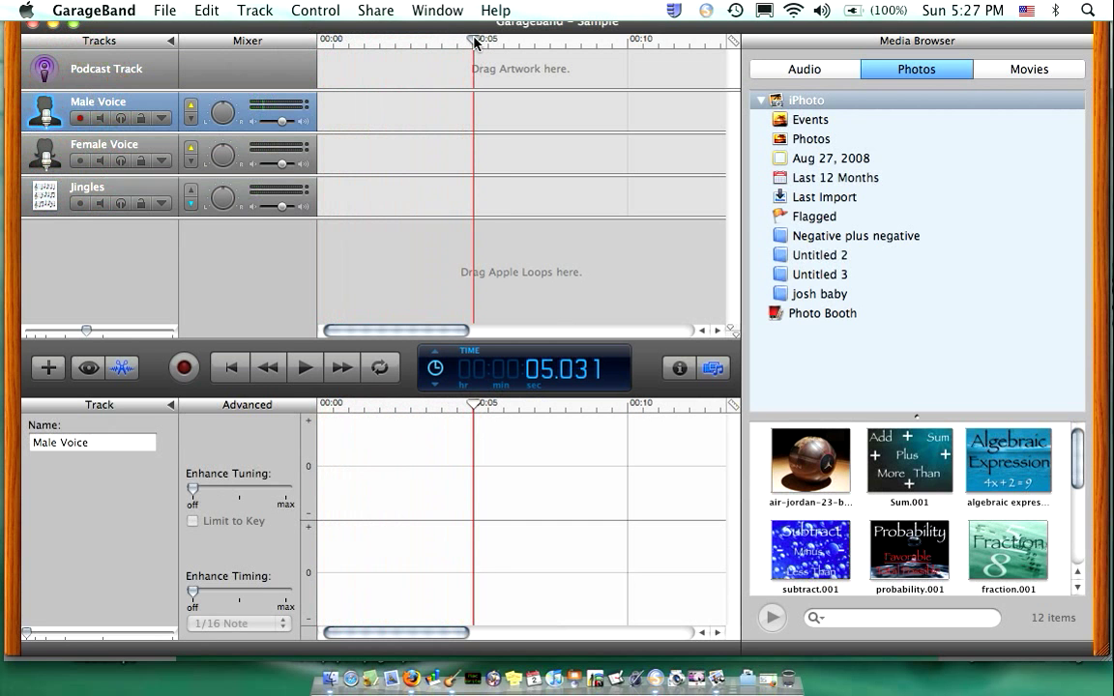
click(185, 370)
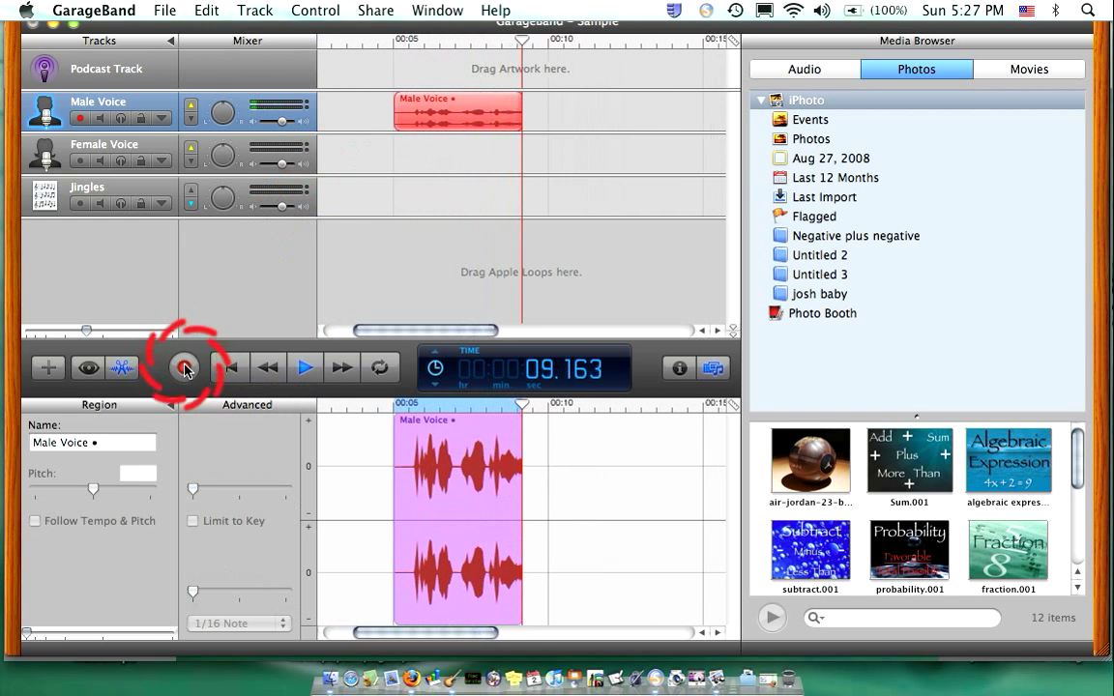
key(space)
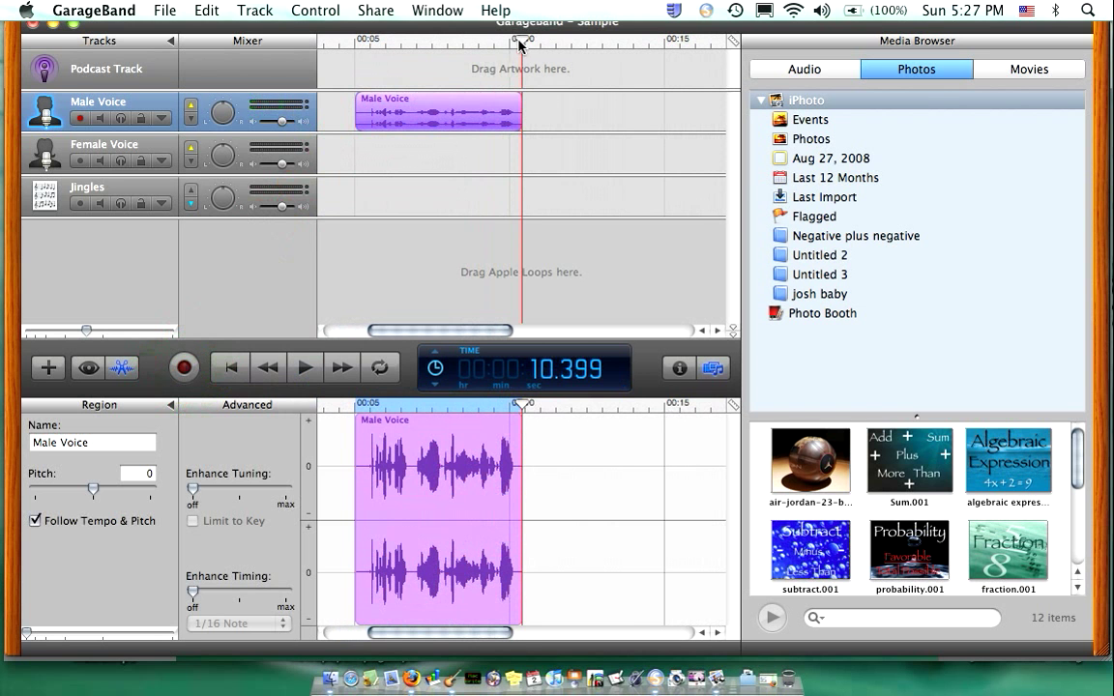
Step: Play back the new recording from about 4.7 seconds, then stop
drag(523, 44, 346, 45)
key(space)
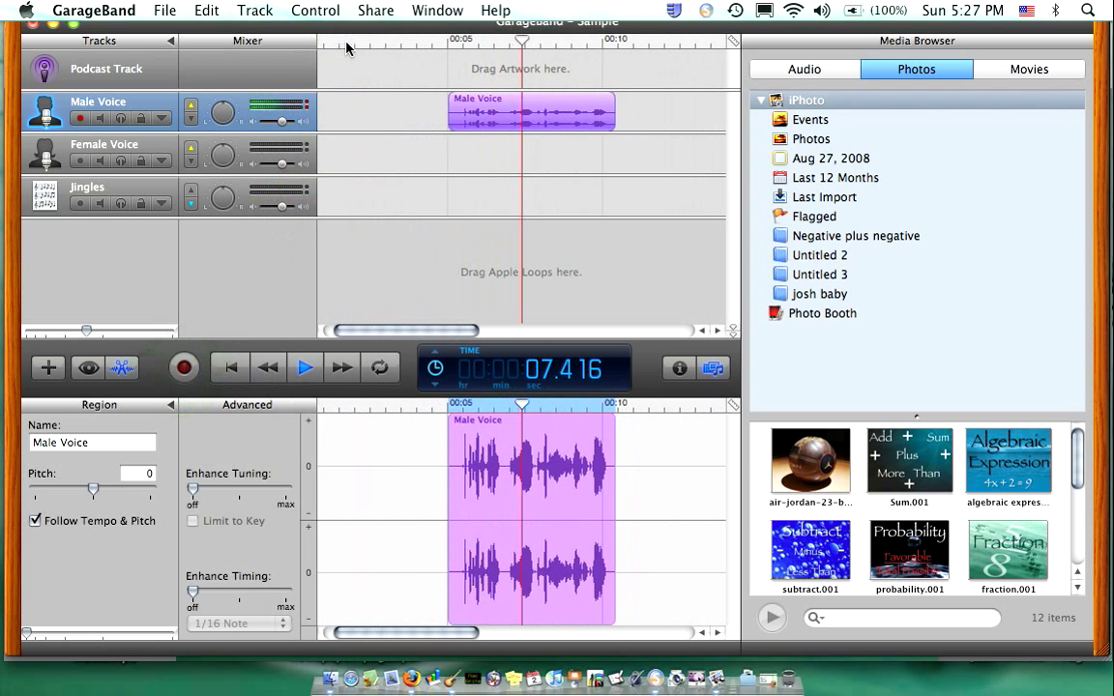
key(space)
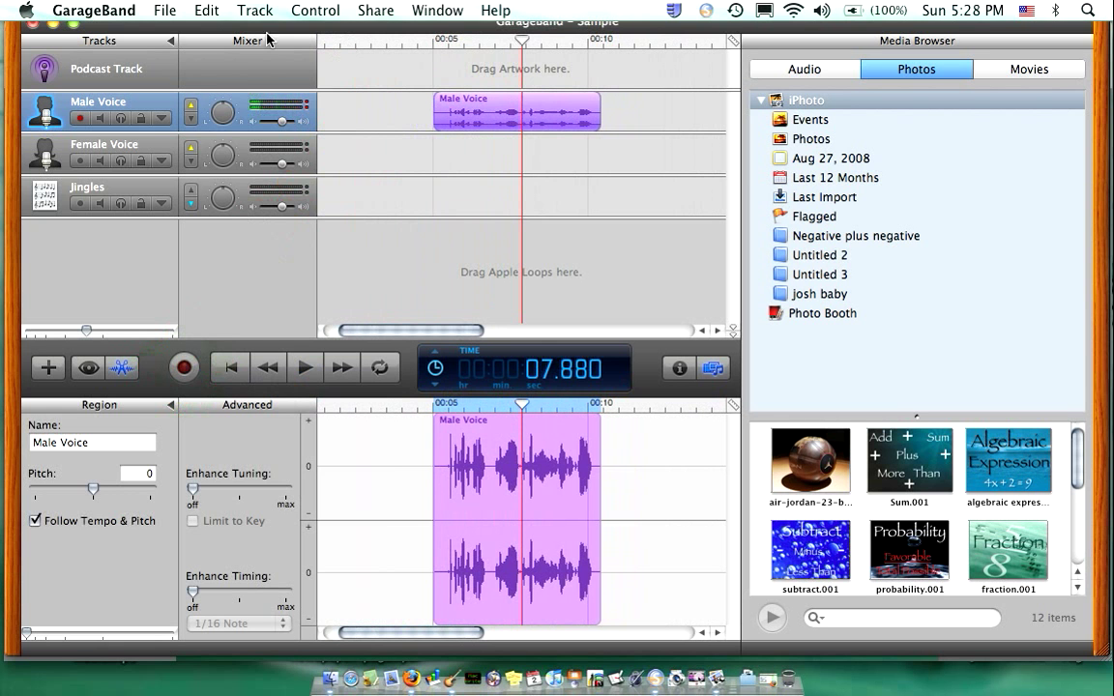
click(29, 12)
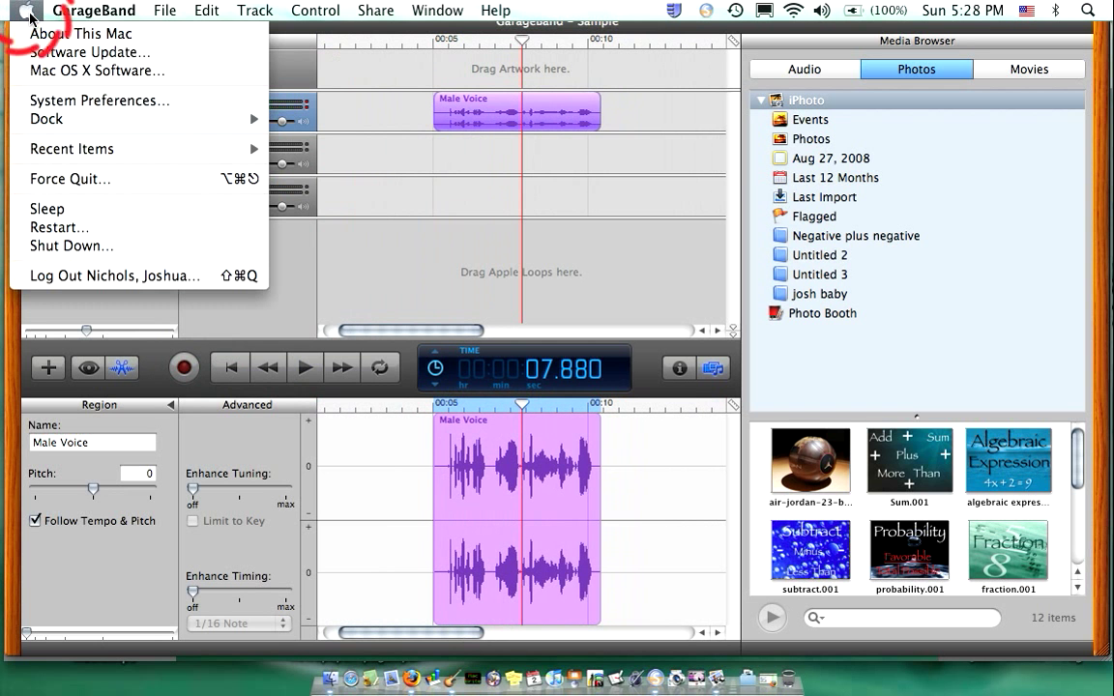
click(48, 101)
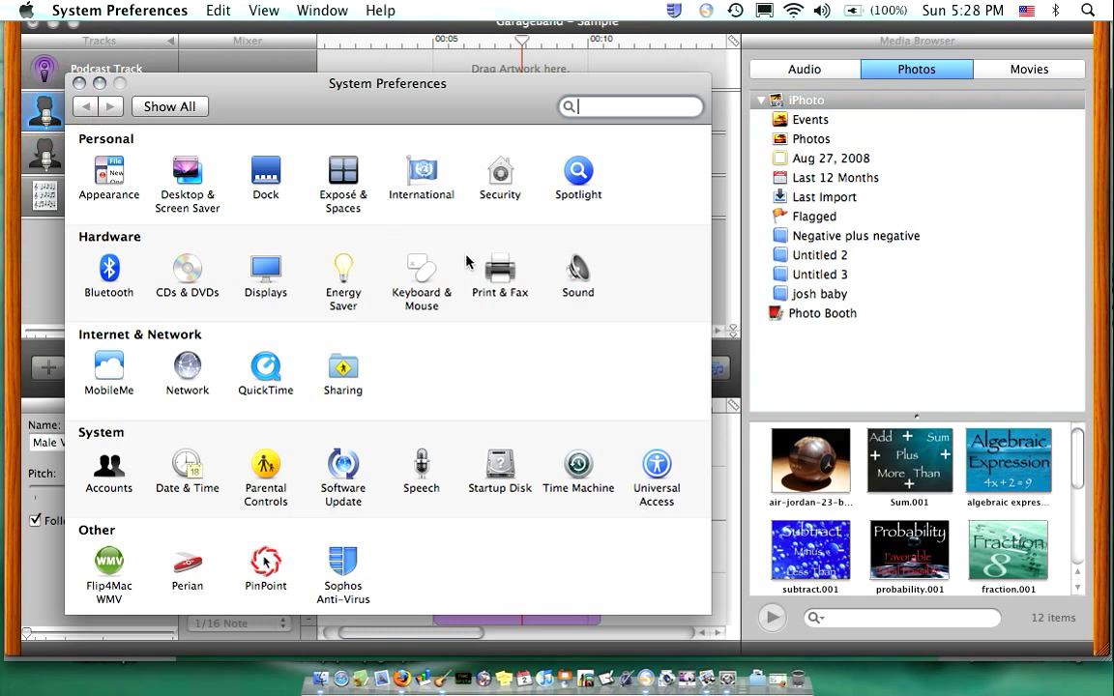
click(586, 274)
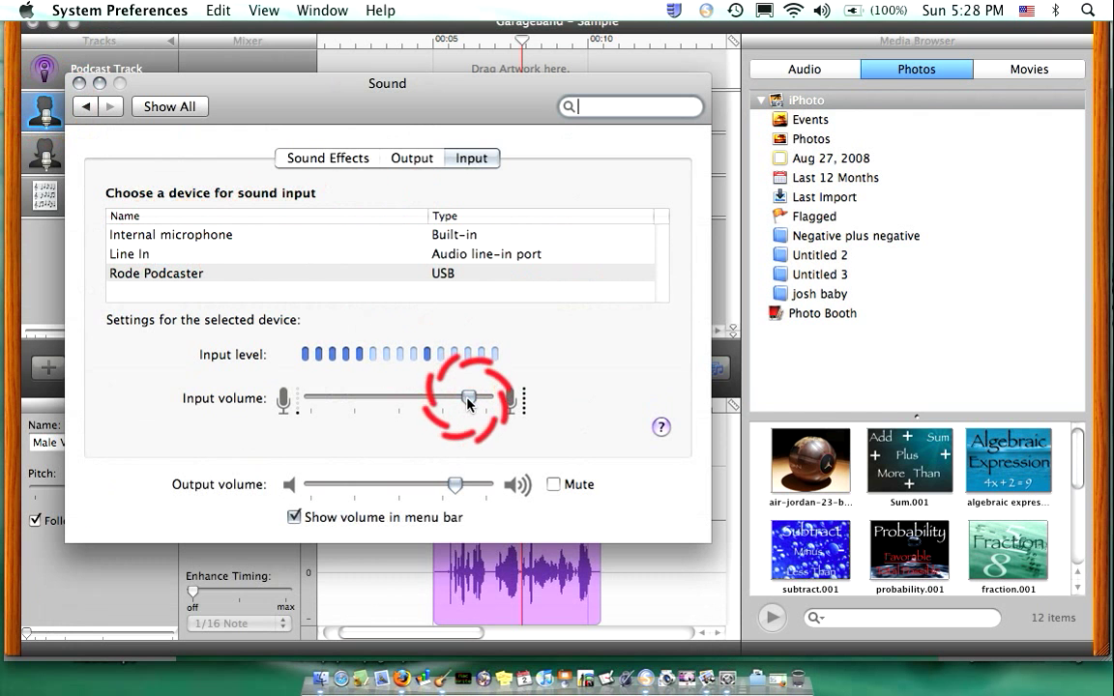
mouse_move(468, 397)
mouse_down()
mouse_move(387, 399)
mouse_move(467, 407)
mouse_up()
click(62, 146)
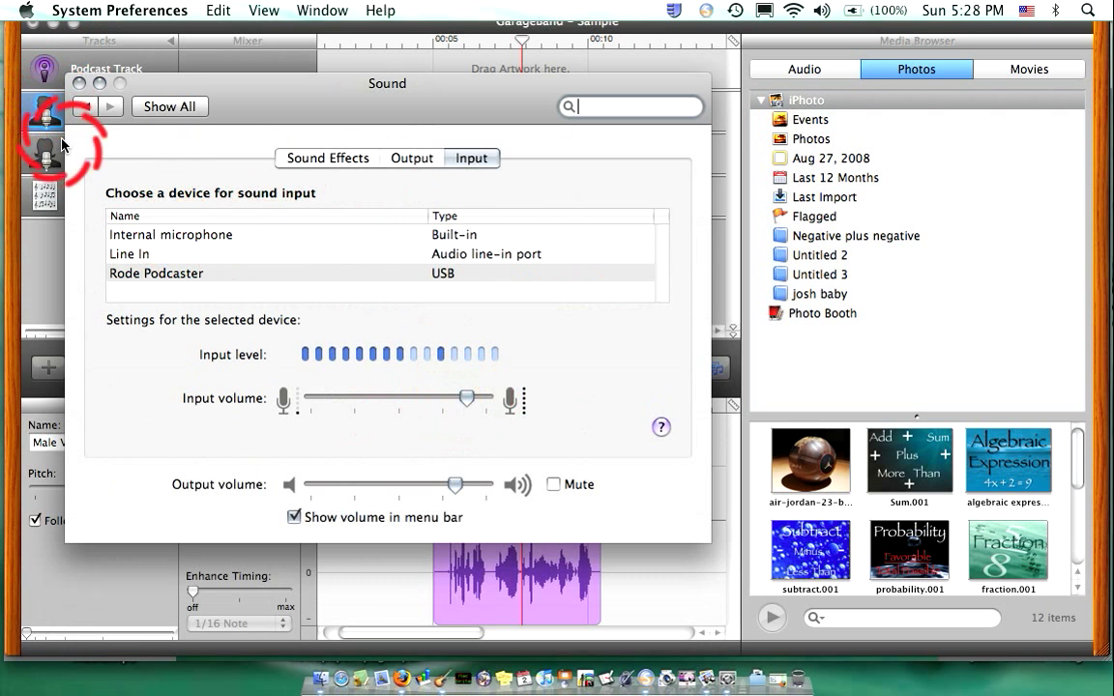
click(79, 84)
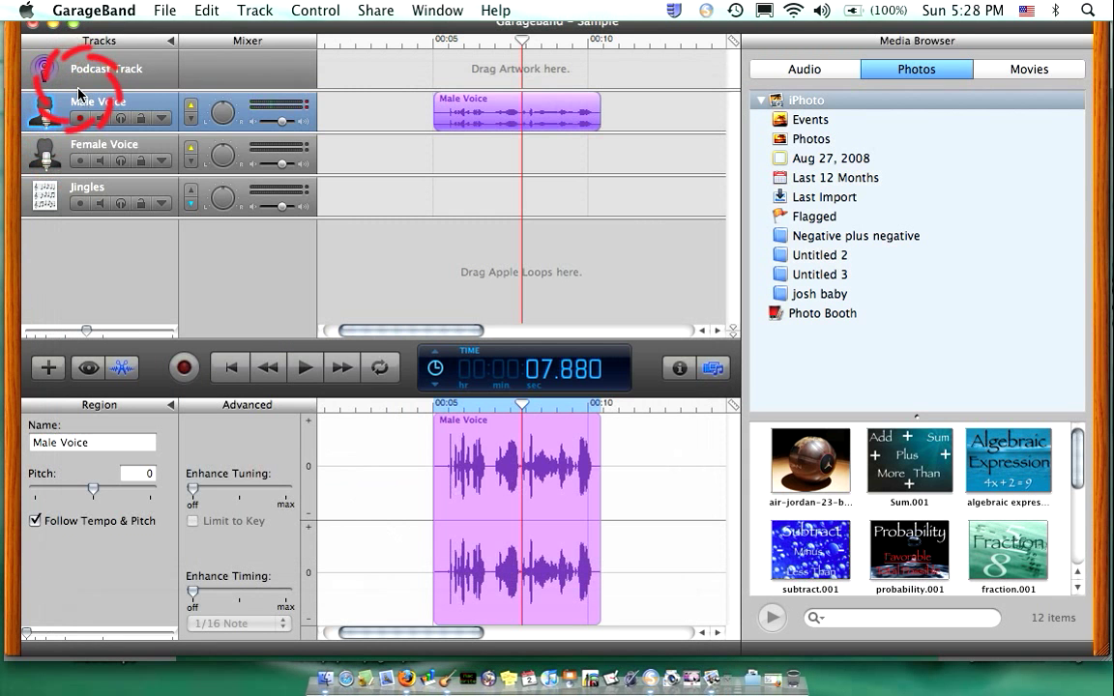
Step: Place the Broadcast News Long jingle from Jingles > Cinematic at the start of the Jingles track
click(89, 372)
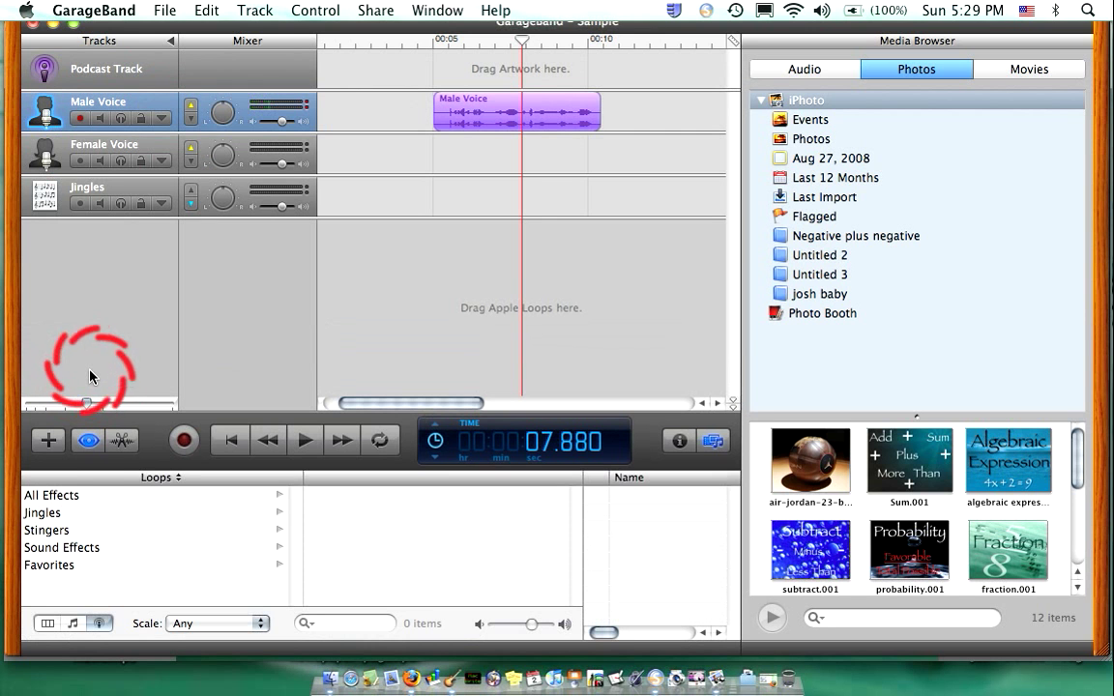
click(47, 513)
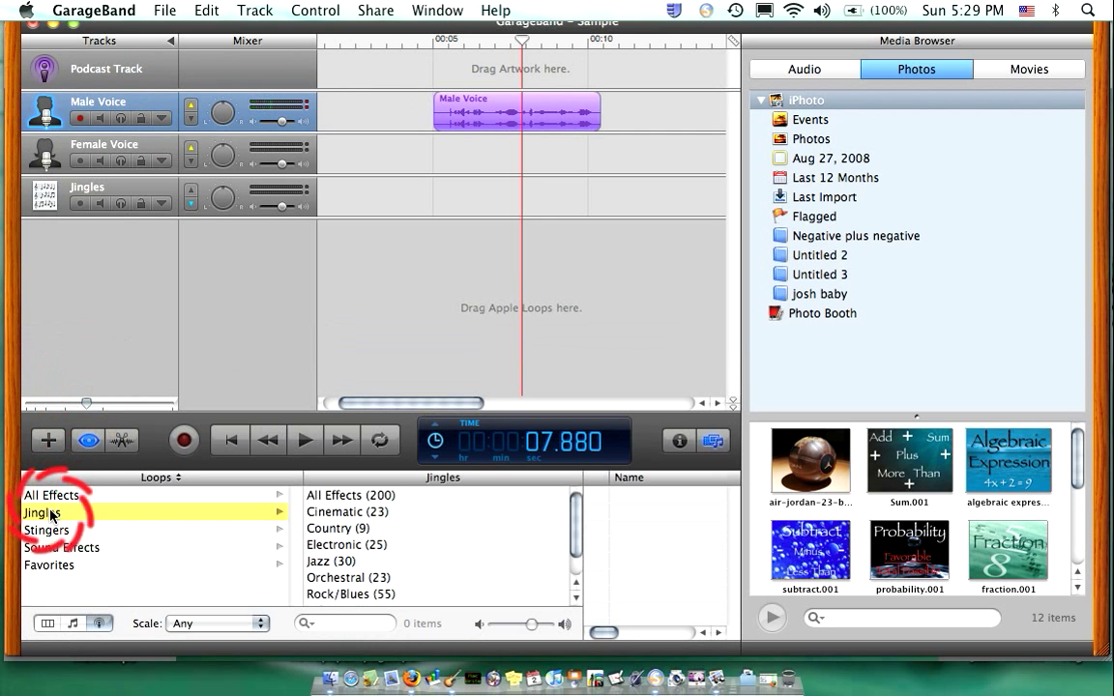
click(319, 511)
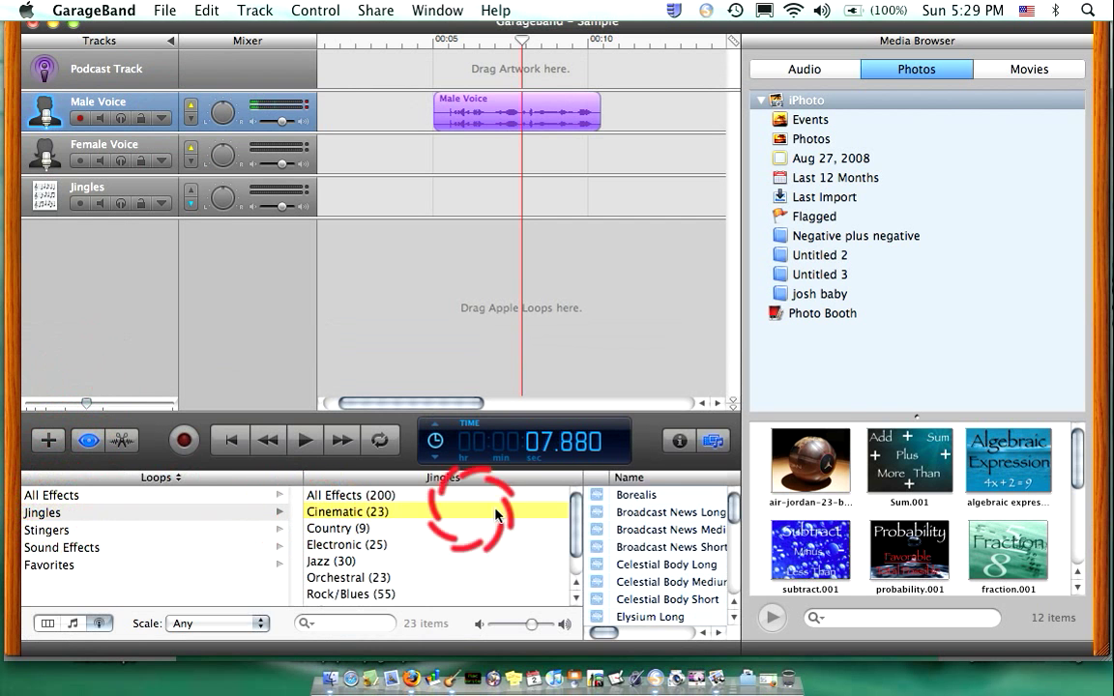
click(646, 517)
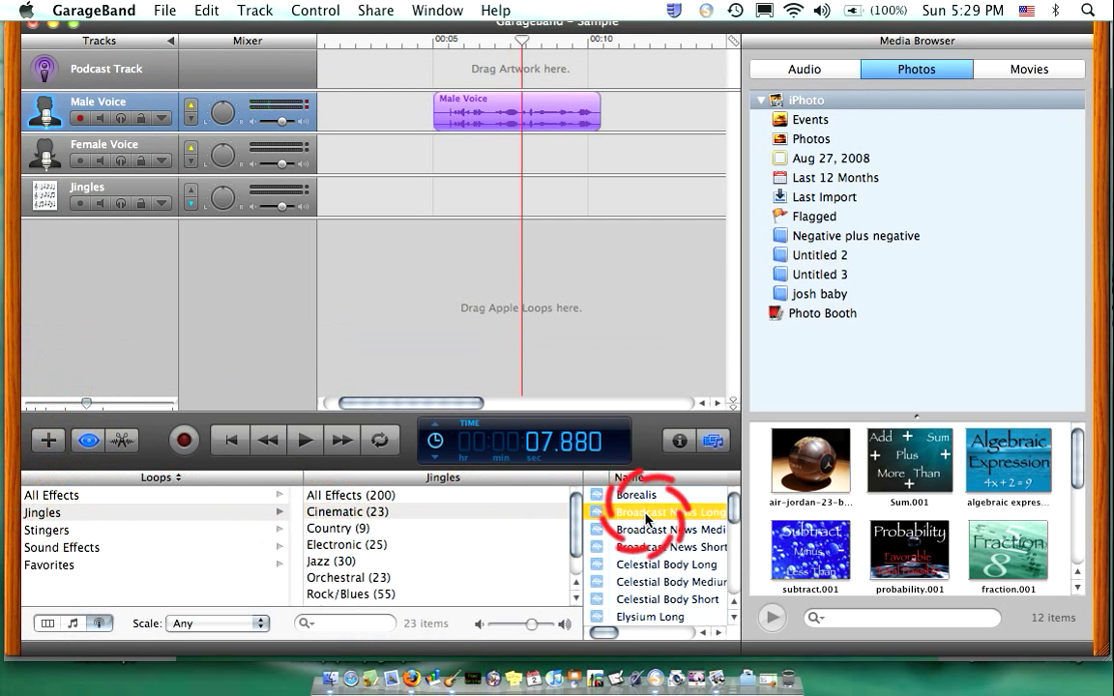
drag(647, 518, 320, 201)
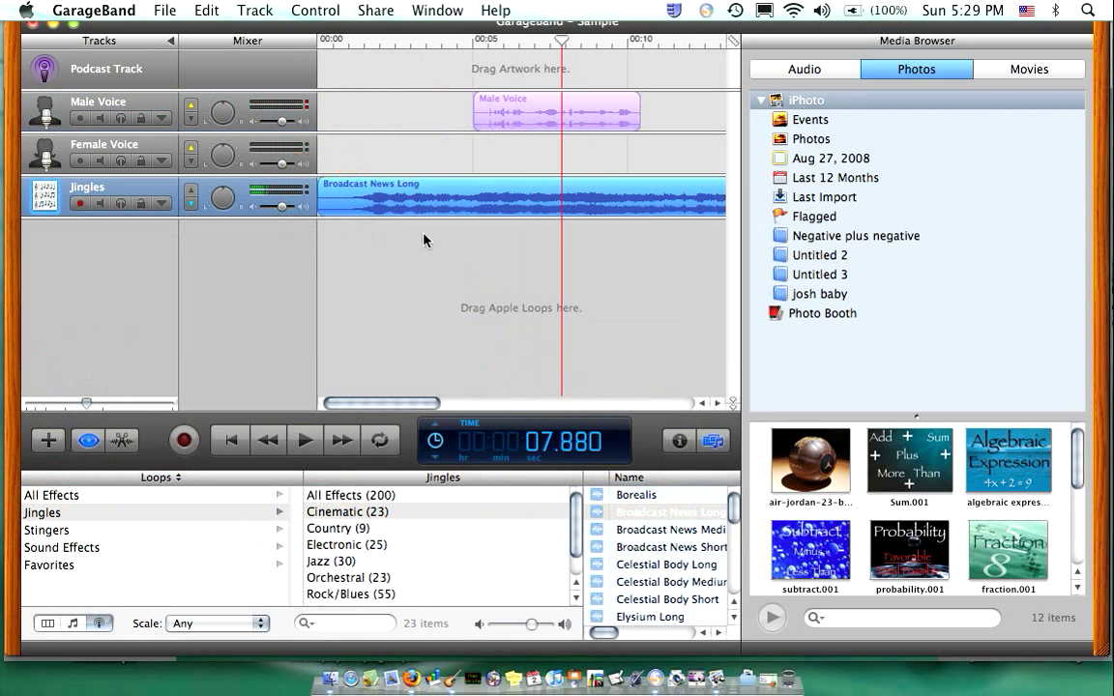
Step: Select the Male Voice region, then reselect the Broadcast News Long region
mouse_move(397, 405)
mouse_down()
mouse_move(558, 373)
mouse_move(657, 378)
mouse_move(579, 403)
mouse_move(393, 407)
mouse_up()
click(479, 197)
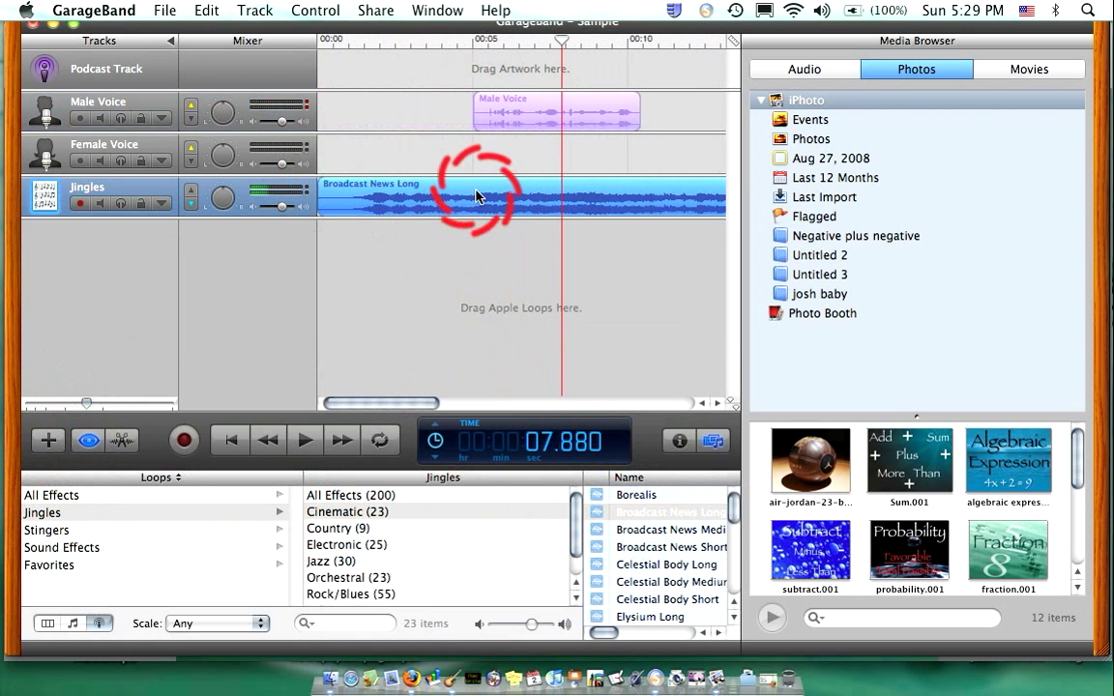
click(507, 116)
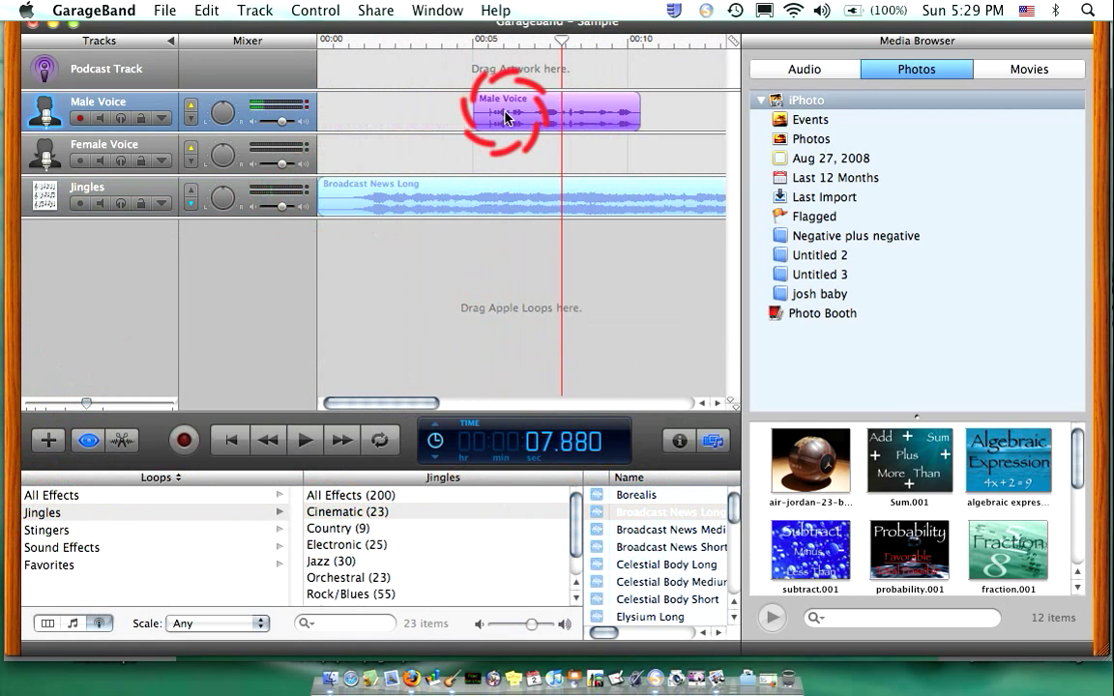
click(472, 199)
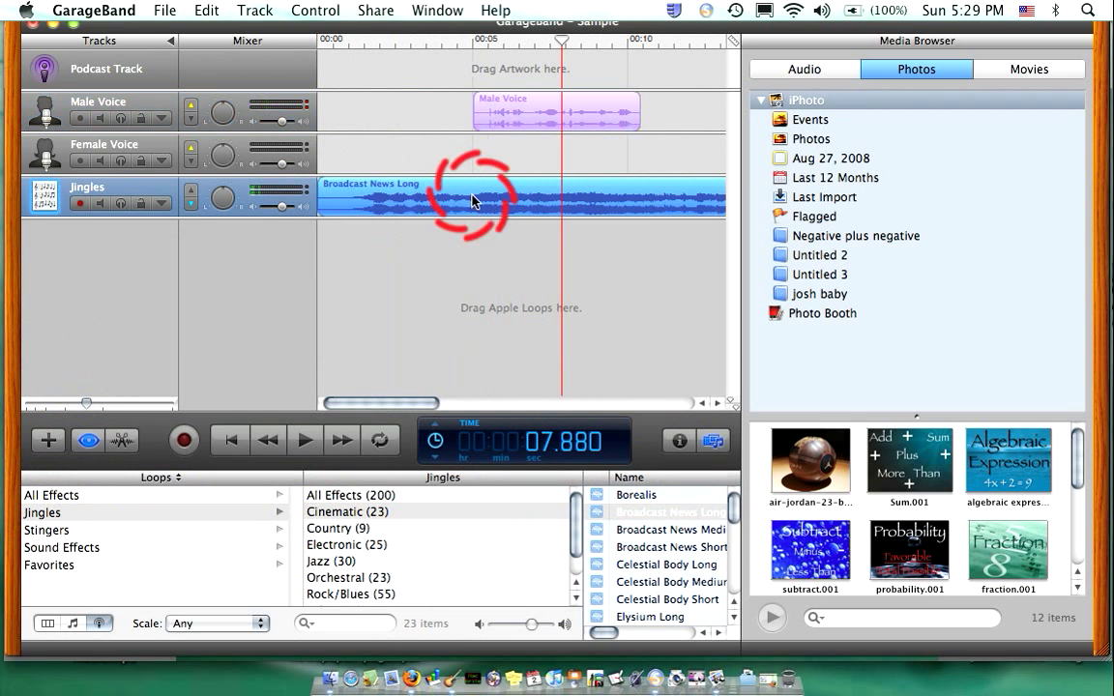
Step: Split Broadcast News Long at about 5 seconds and delete the later piece
double_click(472, 199)
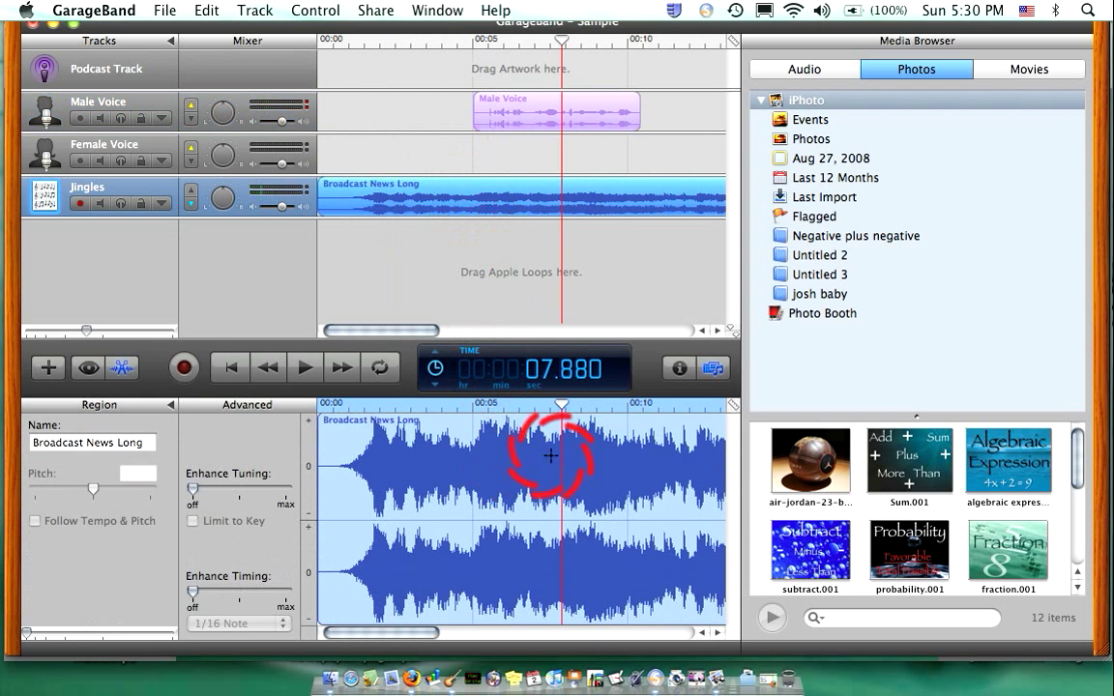
drag(561, 42, 475, 47)
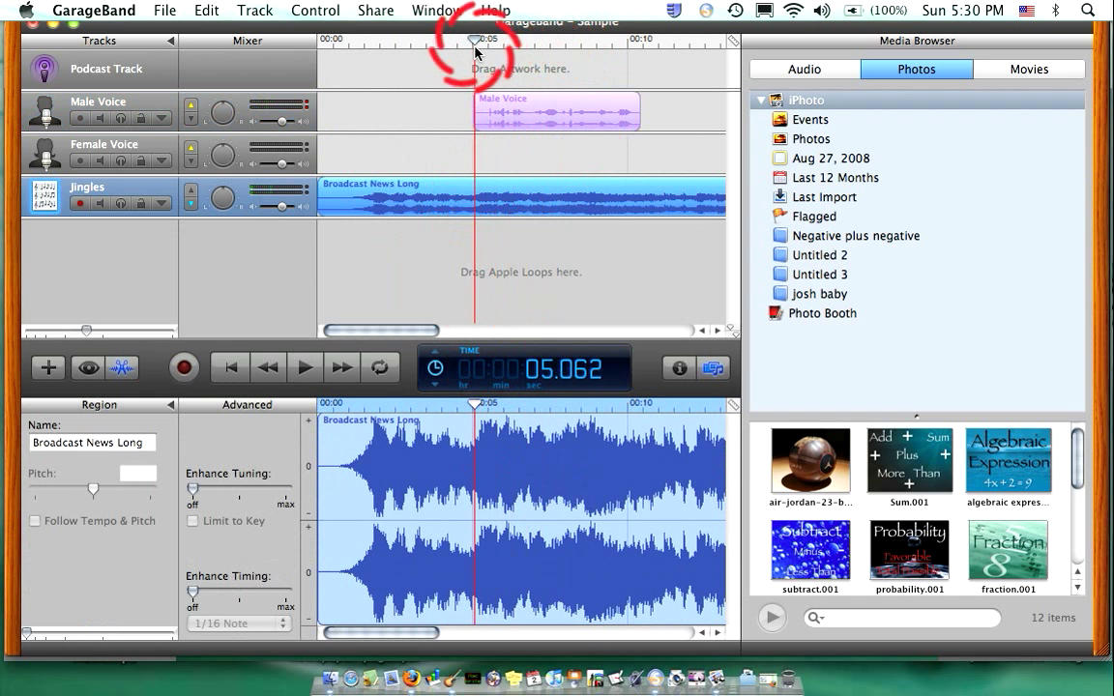
click(476, 516)
drag(476, 517, 567, 508)
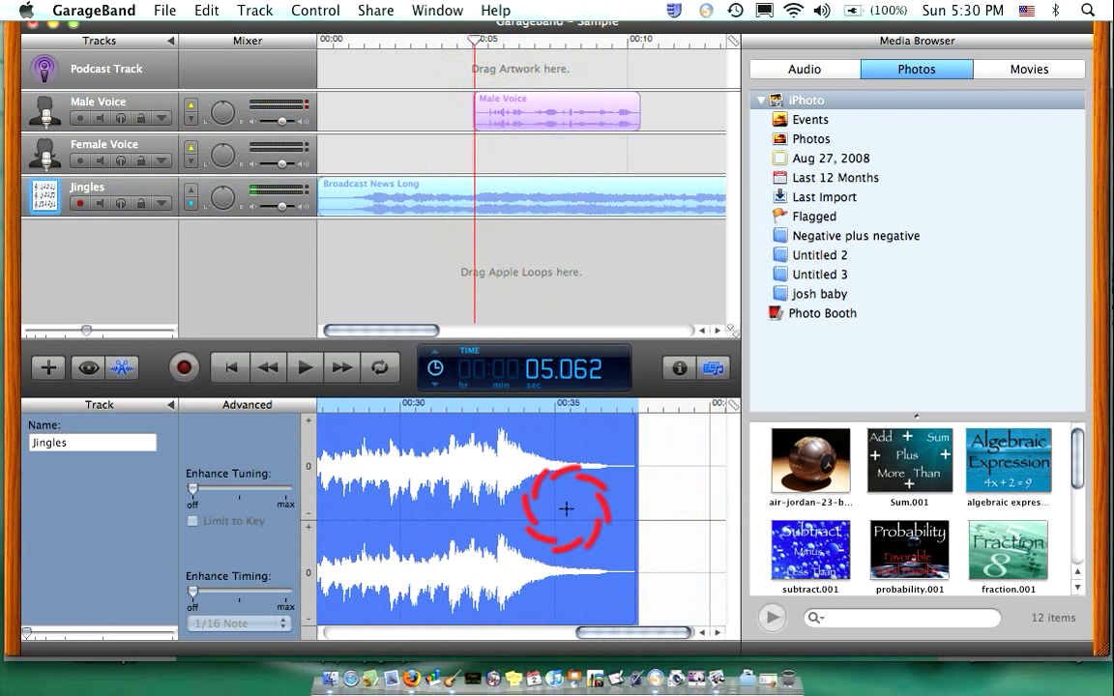
key(super+t)
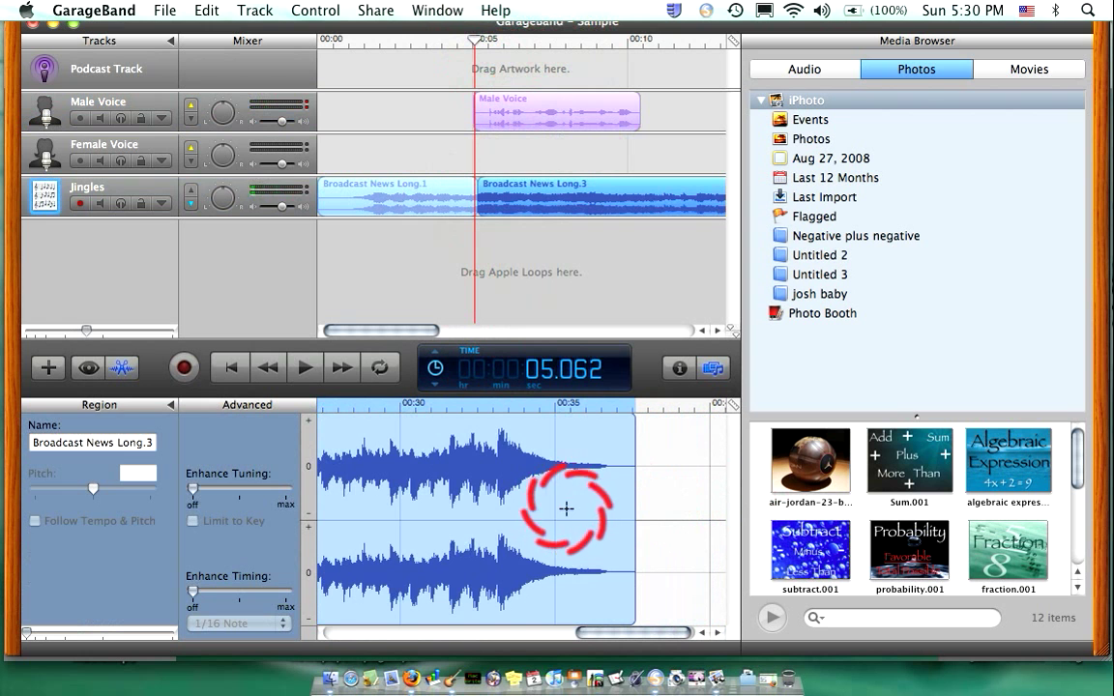
key(Delete)
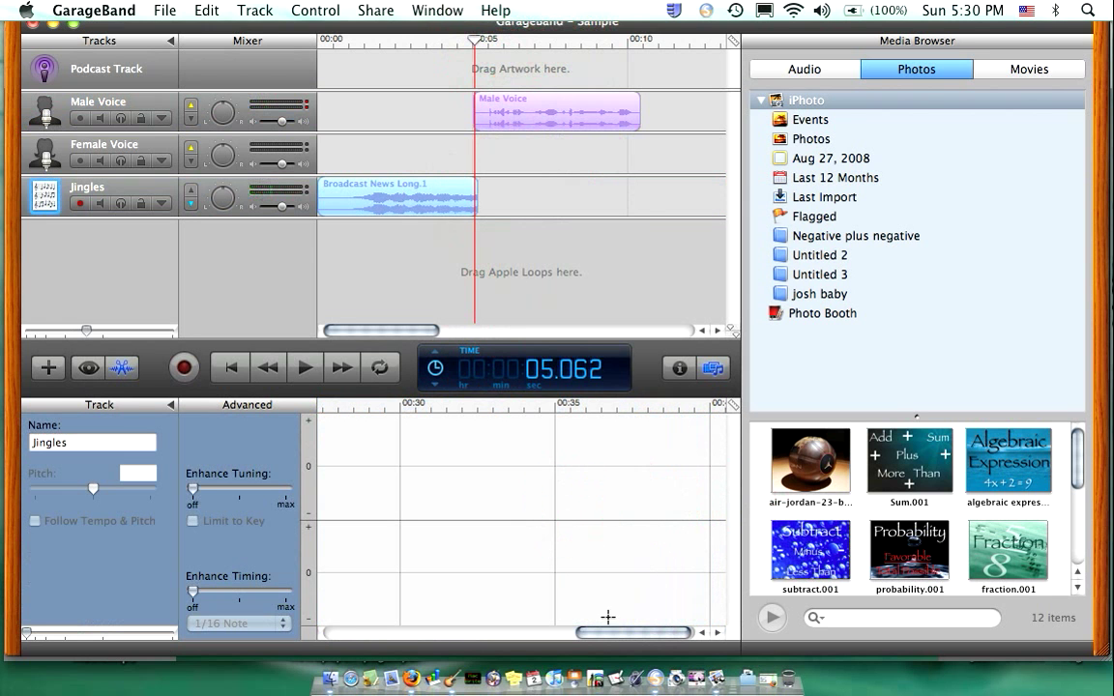
Step: Play the trimmed jingle from near the project start, then stop
drag(609, 634, 309, 630)
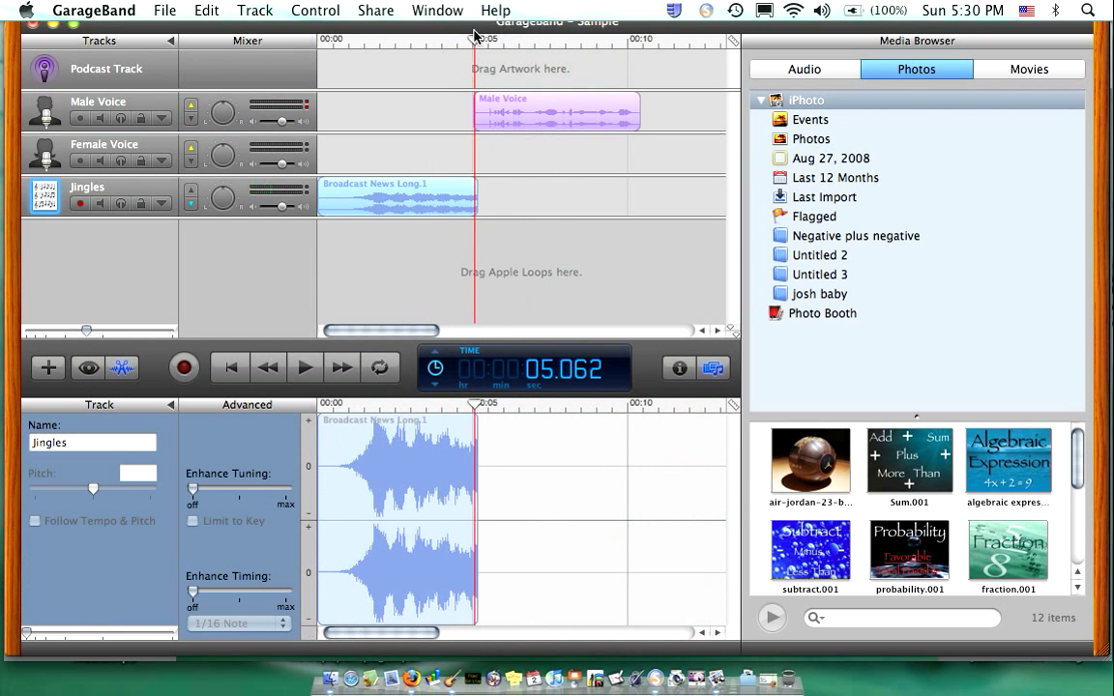
drag(474, 48, 344, 65)
key(space)
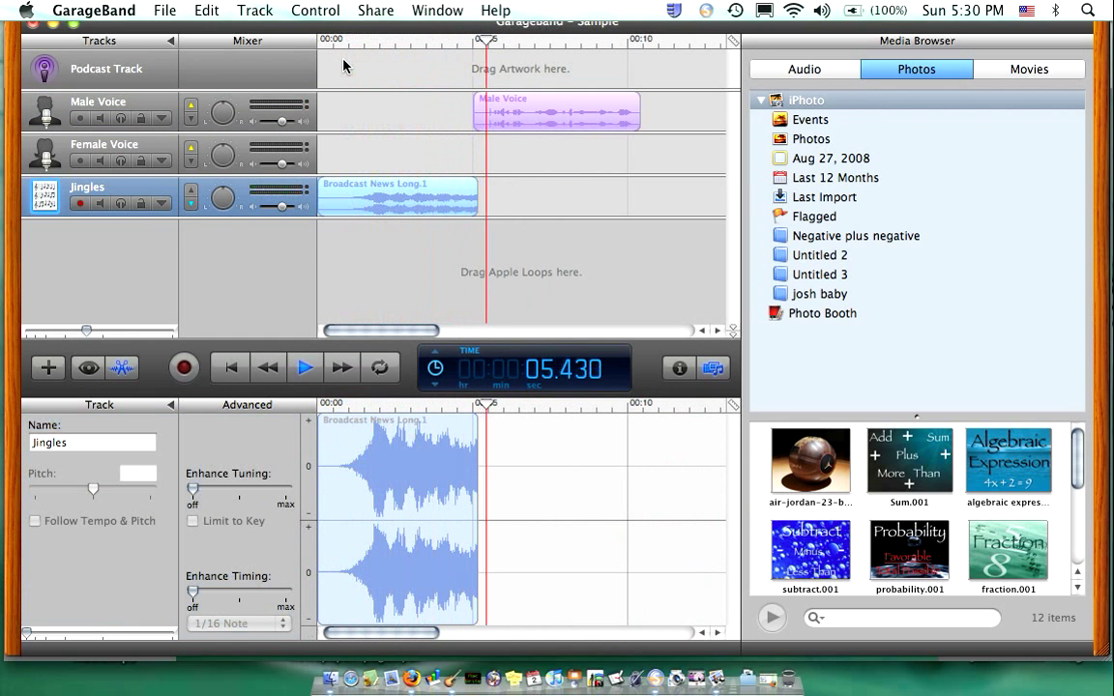
key(space)
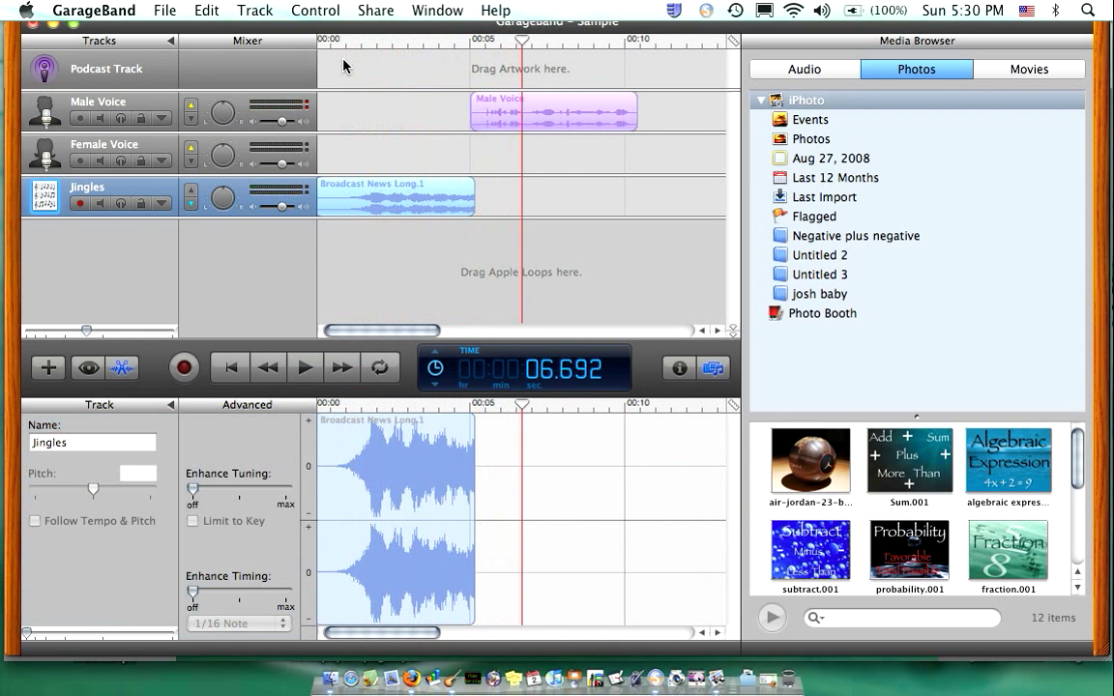
Step: Add two points to the Jingles volume curve, lowering the second to -12 dB for a fade-out
click(163, 204)
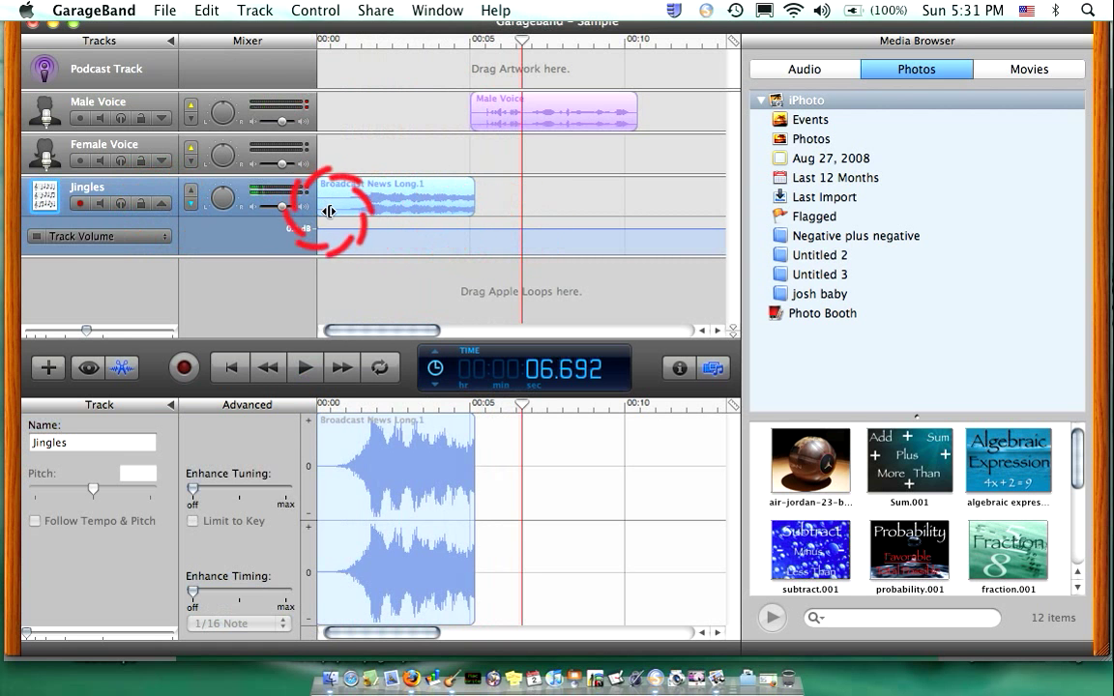
click(418, 232)
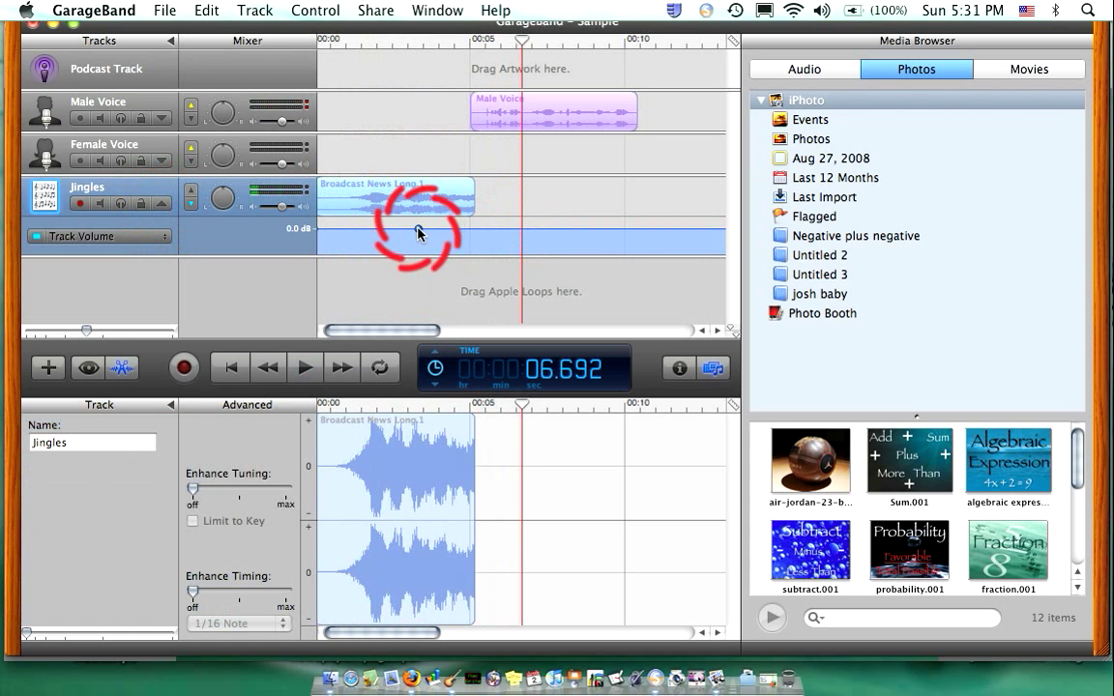
click(474, 230)
drag(474, 229, 475, 251)
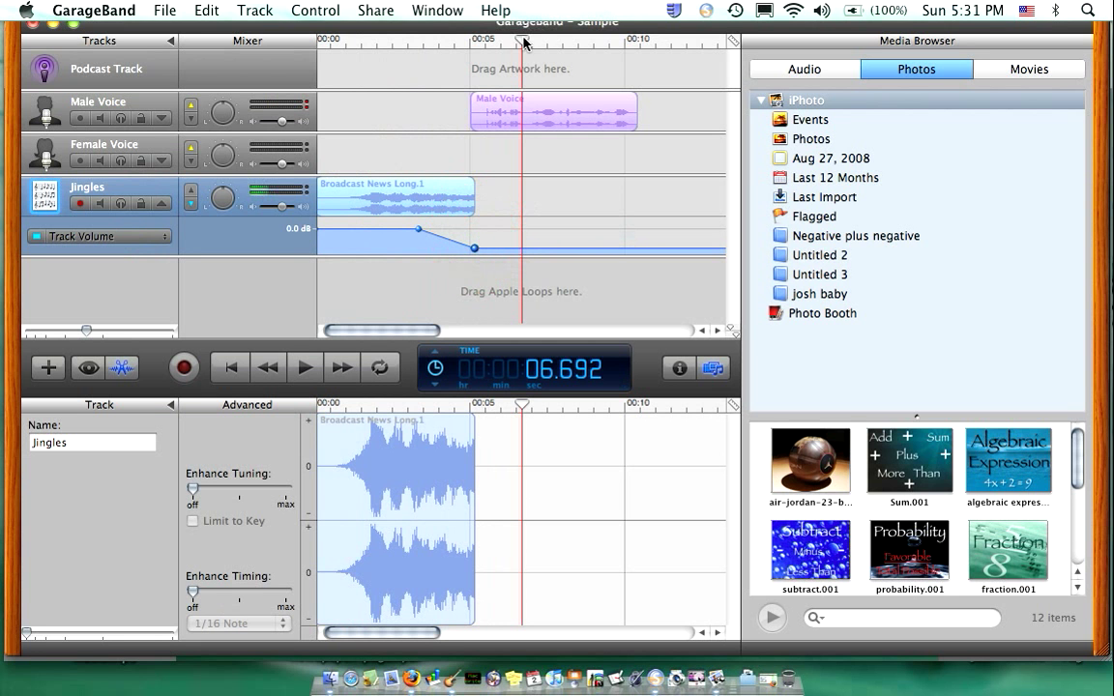
drag(523, 44, 343, 58)
Step: Play the jingle to hear the fade-out, then stop playback
key(space)
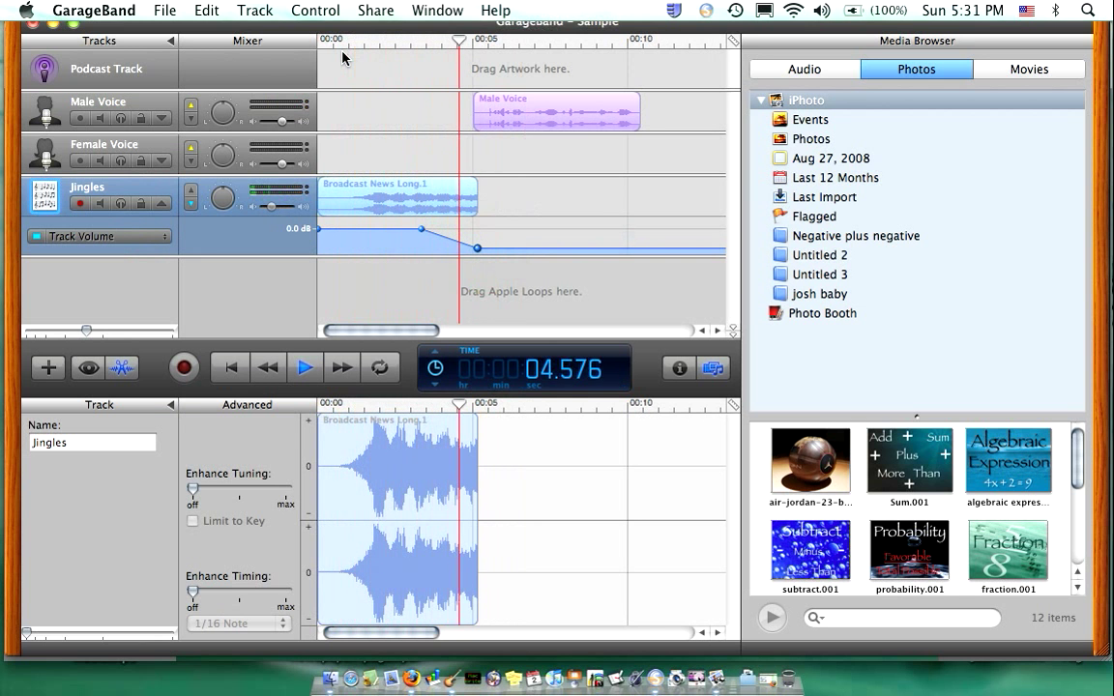
key(space)
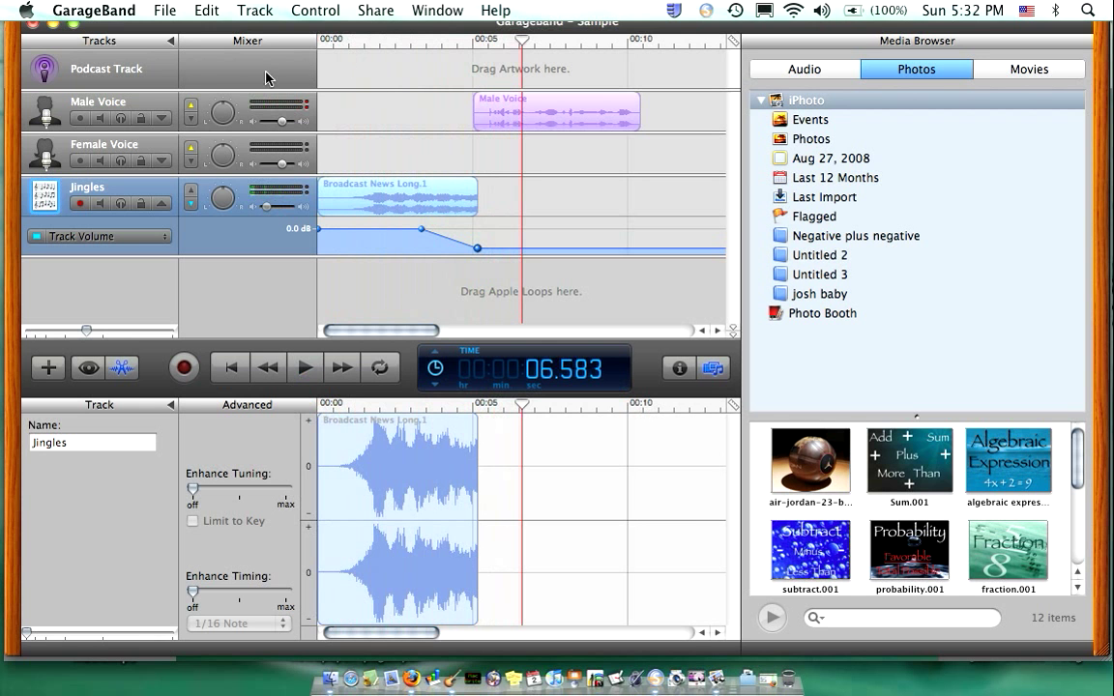
Step: Open Male Voice's track info, choose the Vocals category and scroll to the Helium Breath preset
click(147, 102)
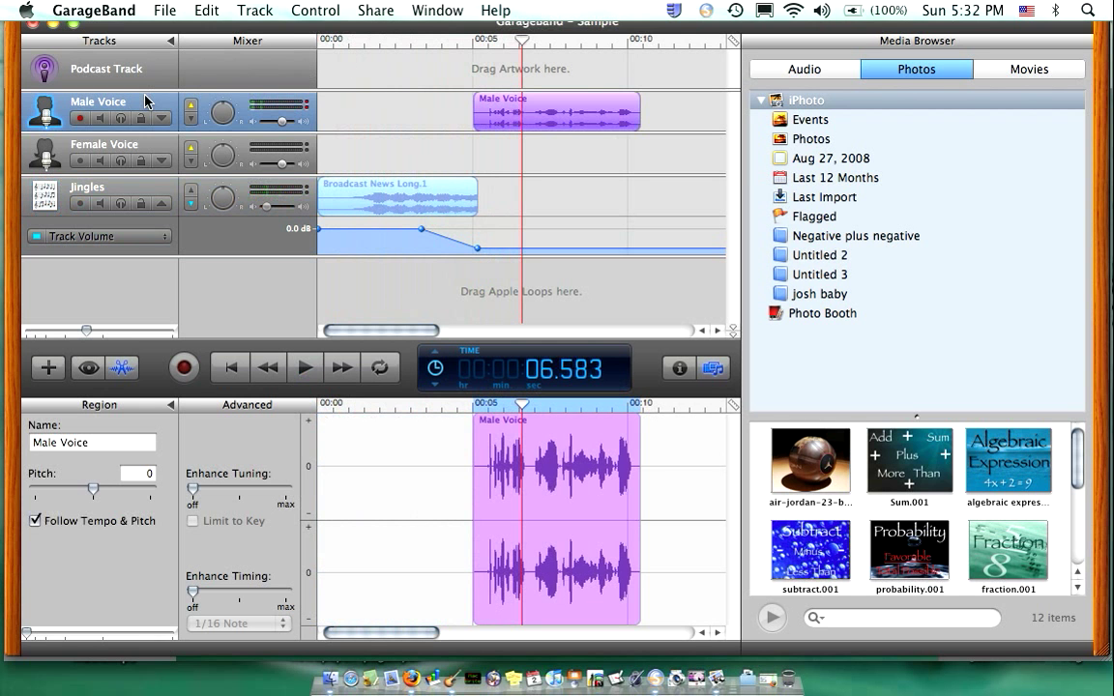
click(681, 370)
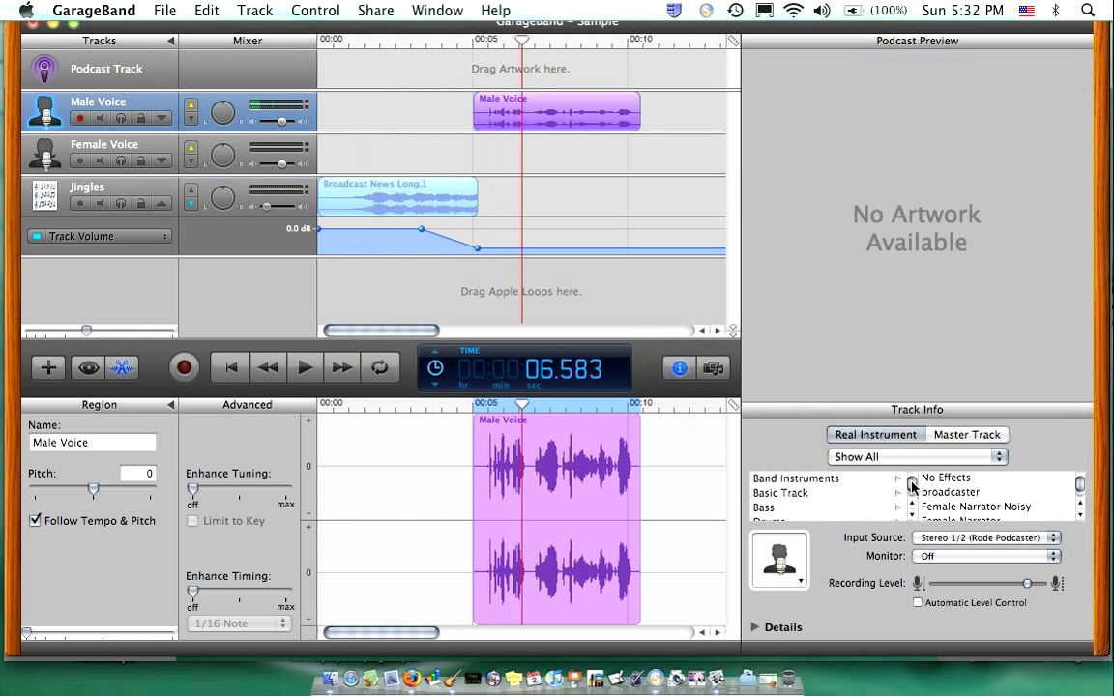
scroll(803, 503, down, 3)
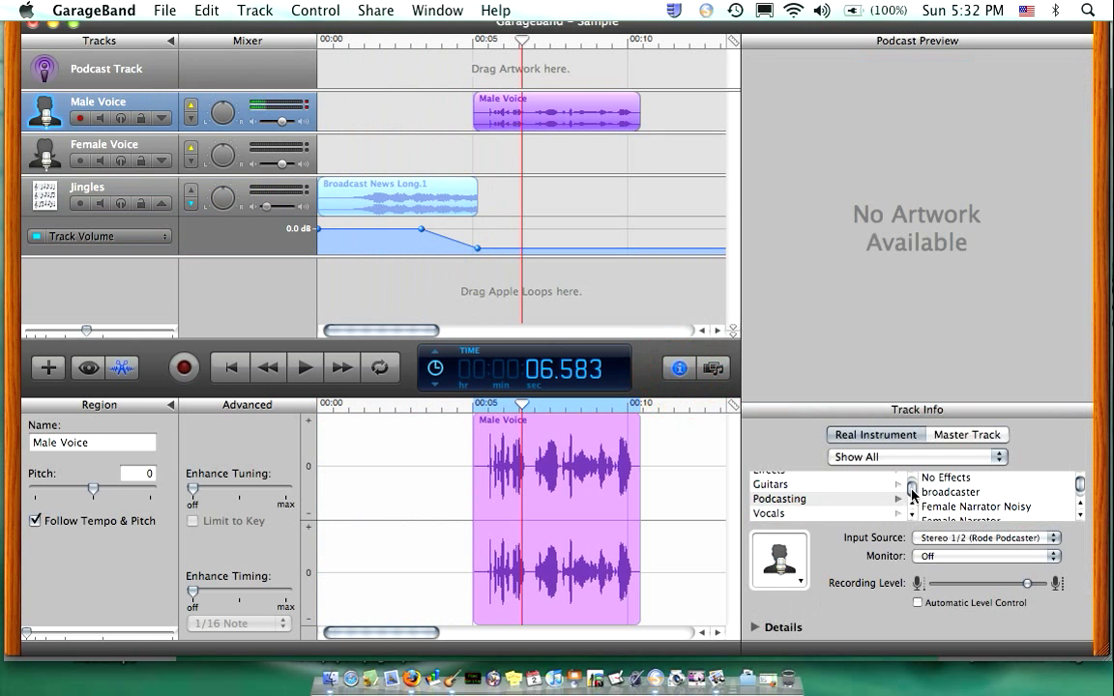
click(793, 514)
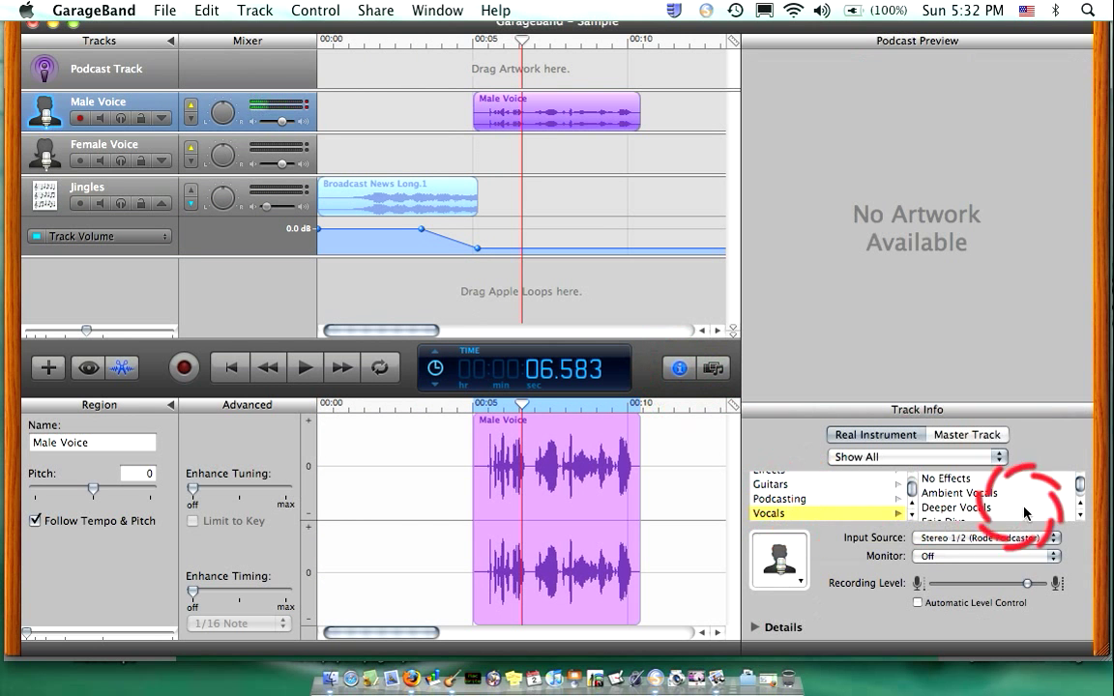
click(1081, 515)
click(1081, 515)
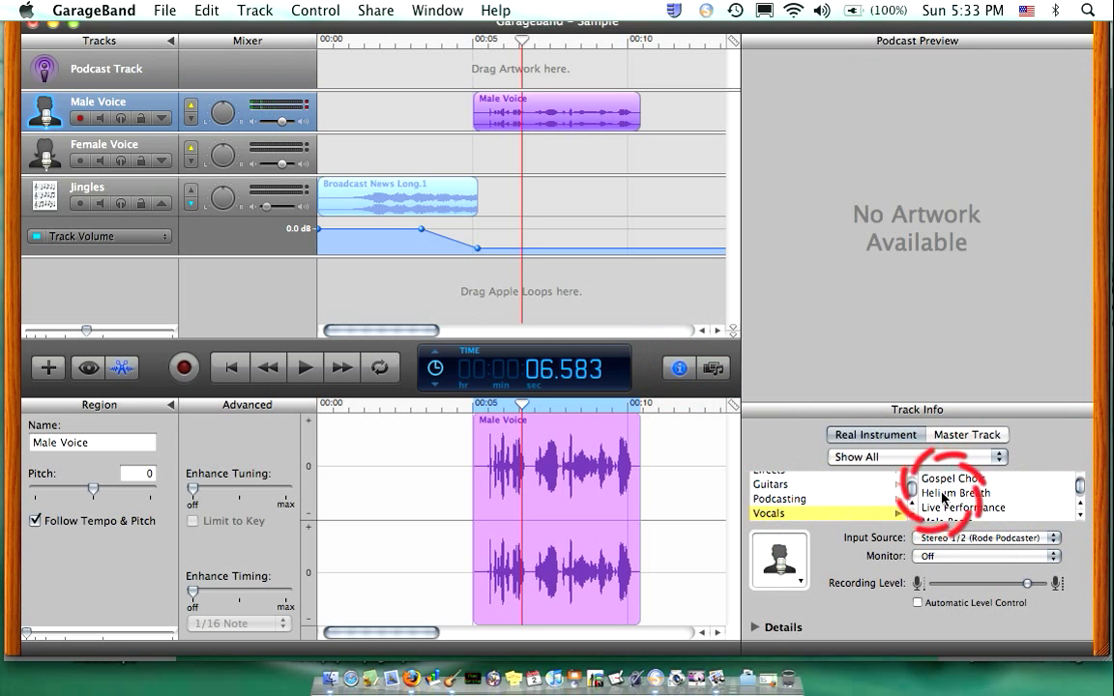
click(944, 493)
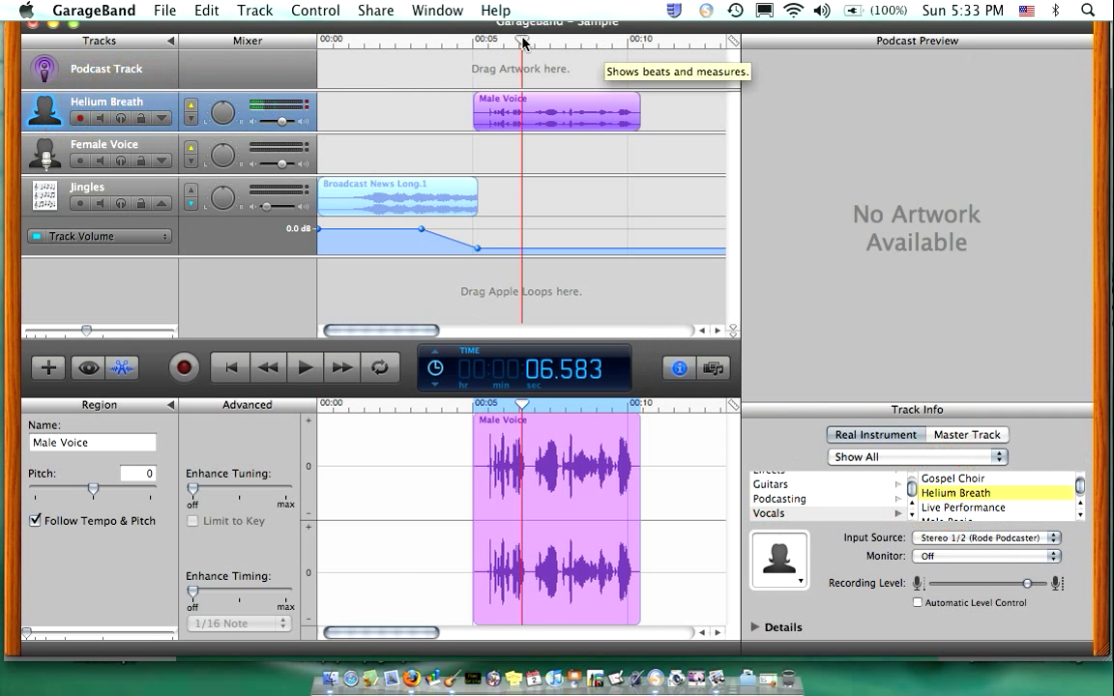
drag(521, 43, 364, 56)
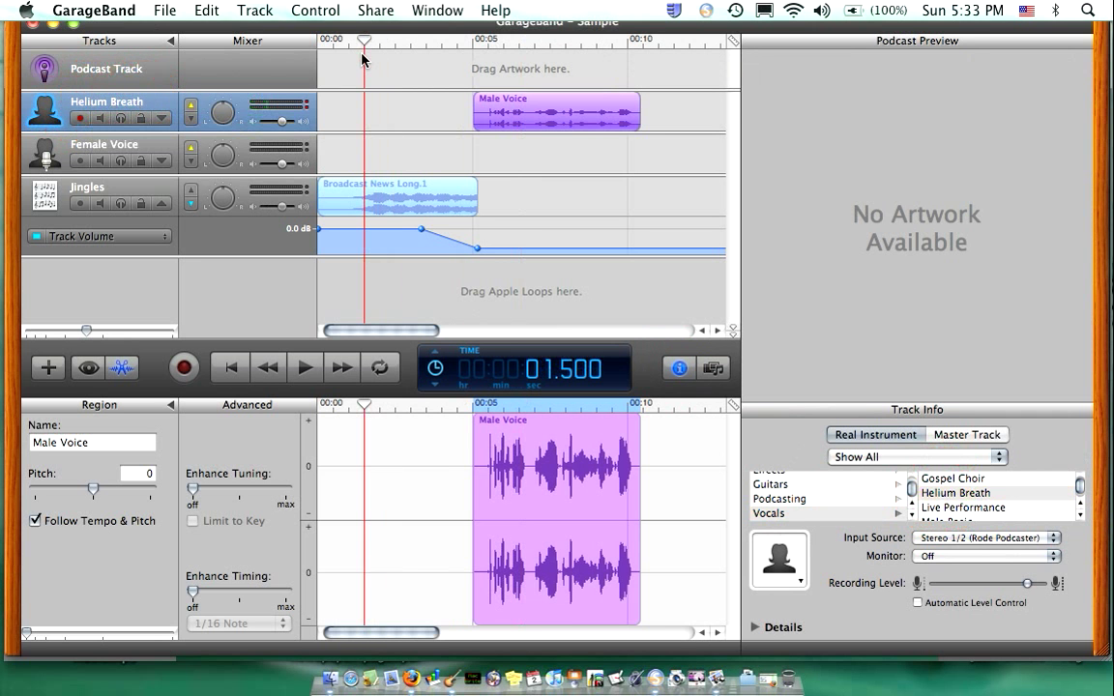
key(space)
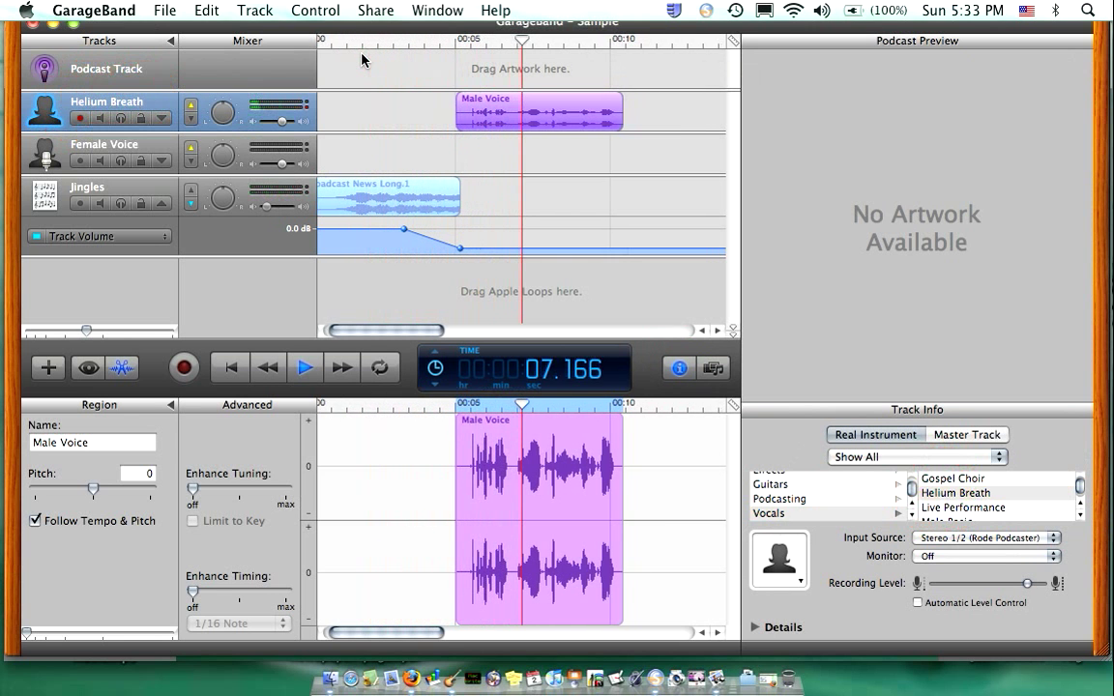
key(space)
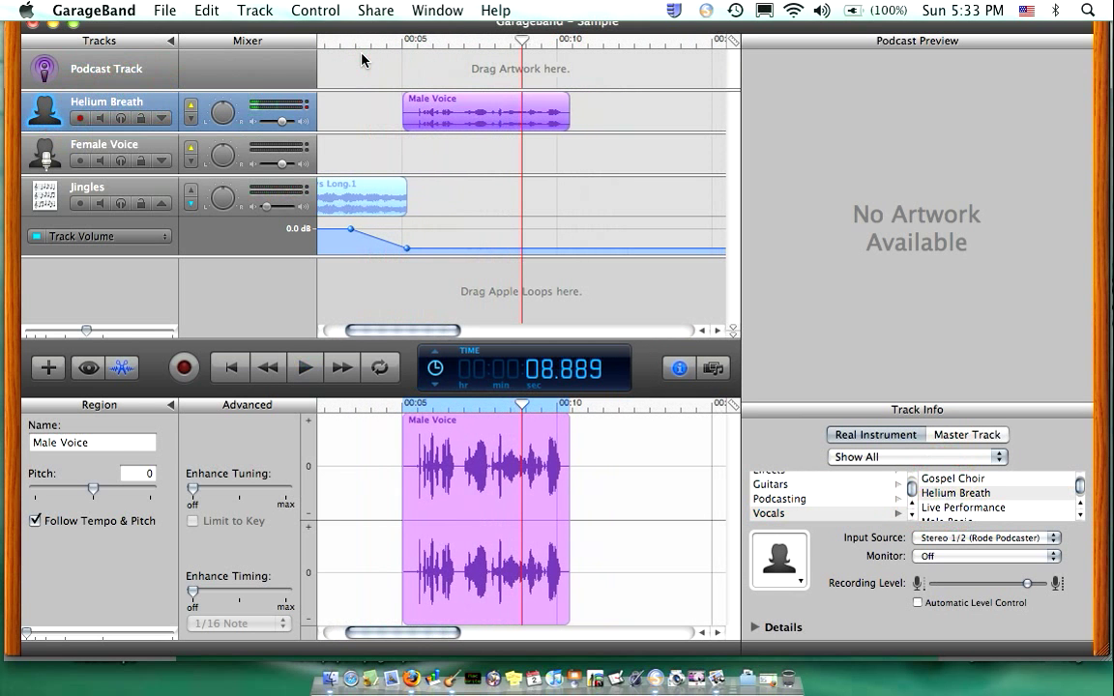